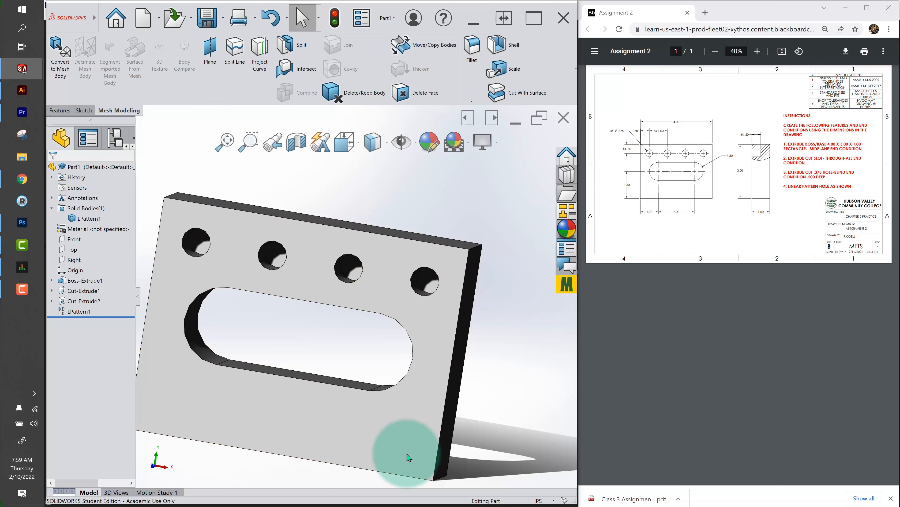
Expand Boss-Extrude1, Cut-Extrude1 and Cut-Extrude2 in the finished part's feature tree to show their sketches
{"action": "left_click", "coordinate": [52, 280]}
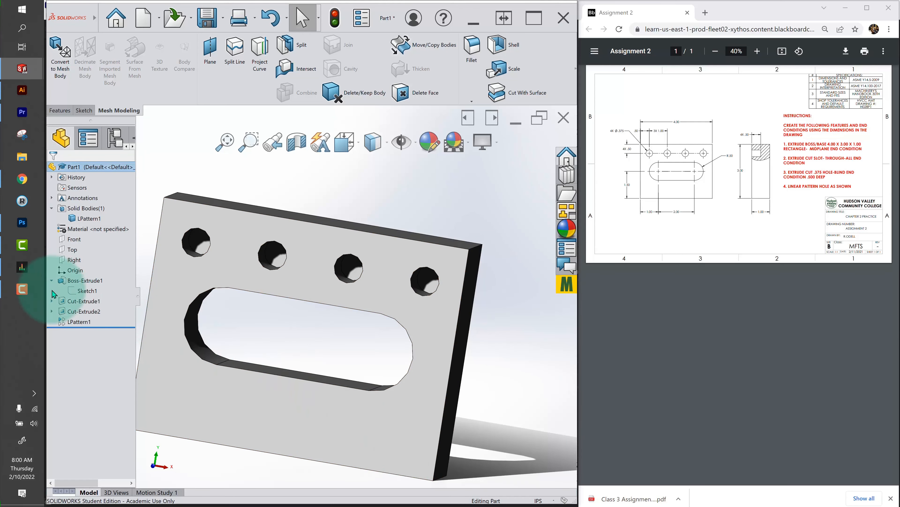
{"action": "left_click", "coordinate": [52, 301]}
{"action": "left_click", "coordinate": [52, 322]}
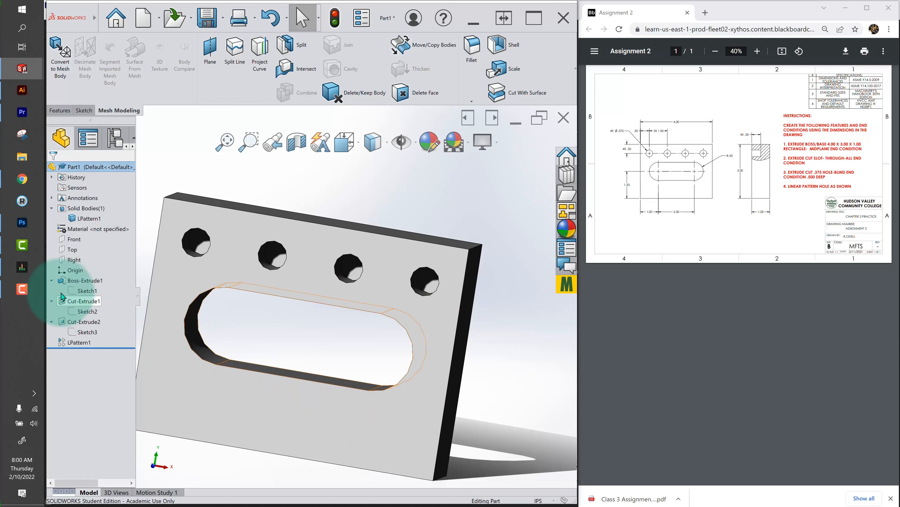
Open the base extrusion's sketch, examine how its upper corner relates to the origin and how it is dimensioned, and exit the sketch
{"action": "left_click", "coordinate": [84, 291]}
{"action": "left_click", "coordinate": [88, 274]}
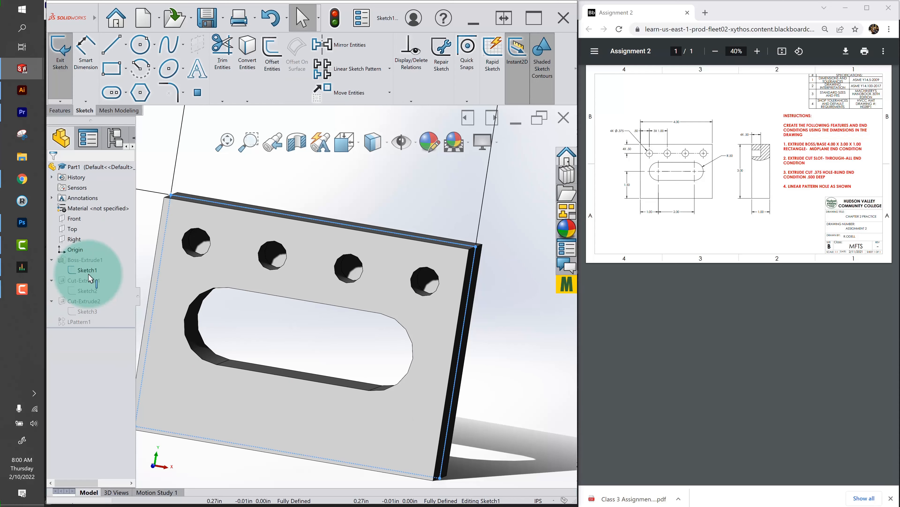
{"action": "scroll", "coordinate": [285, 212], "scroll_direction": "up", "scroll_amount": 2}
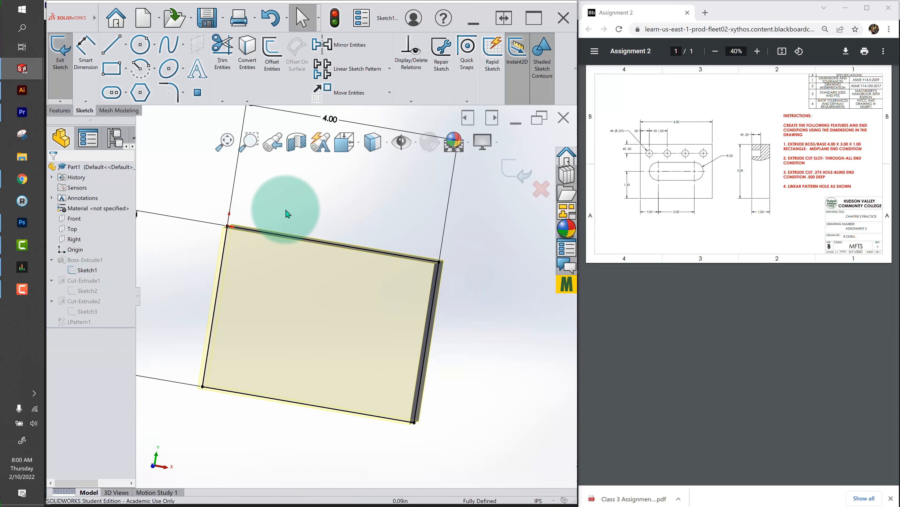
{"action": "scroll", "coordinate": [288, 212], "scroll_direction": "down", "scroll_amount": 1}
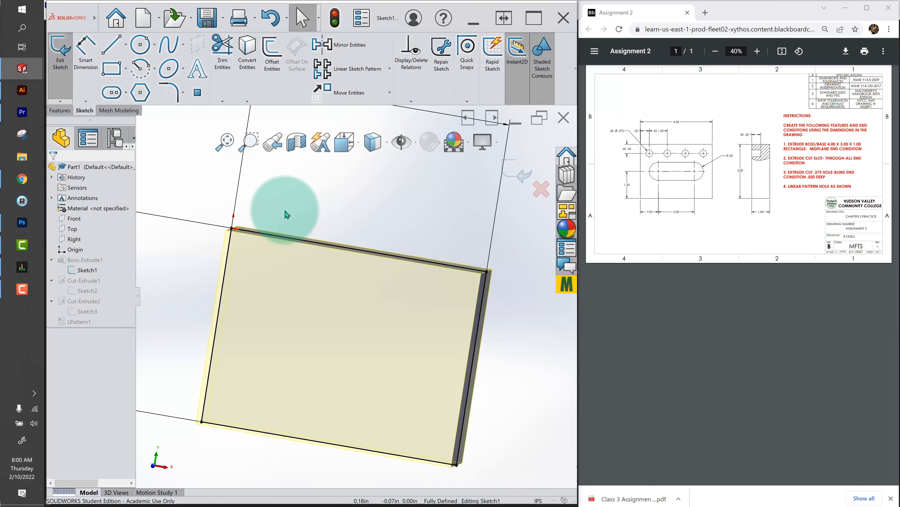
{"action": "left_click", "coordinate": [232, 228]}
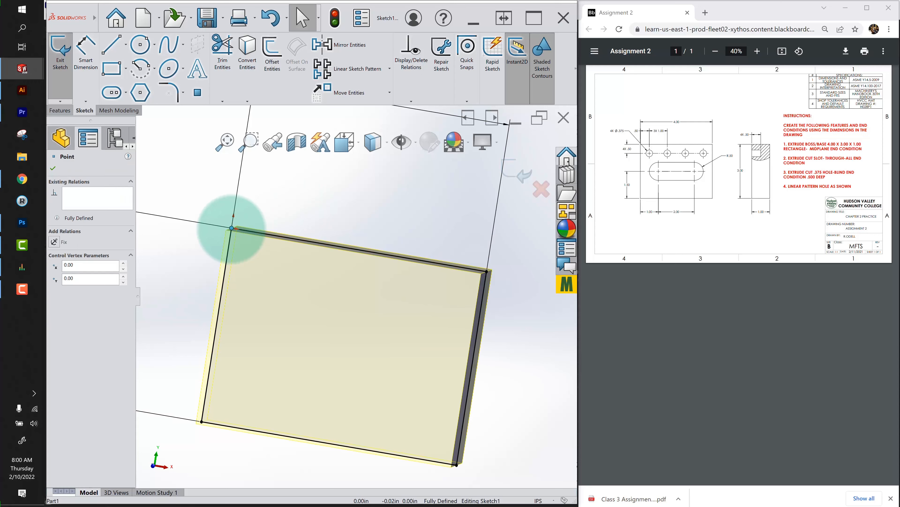
{"action": "middle_click_drag", "start_coordinate": [232, 227], "coordinate": [237, 237]}
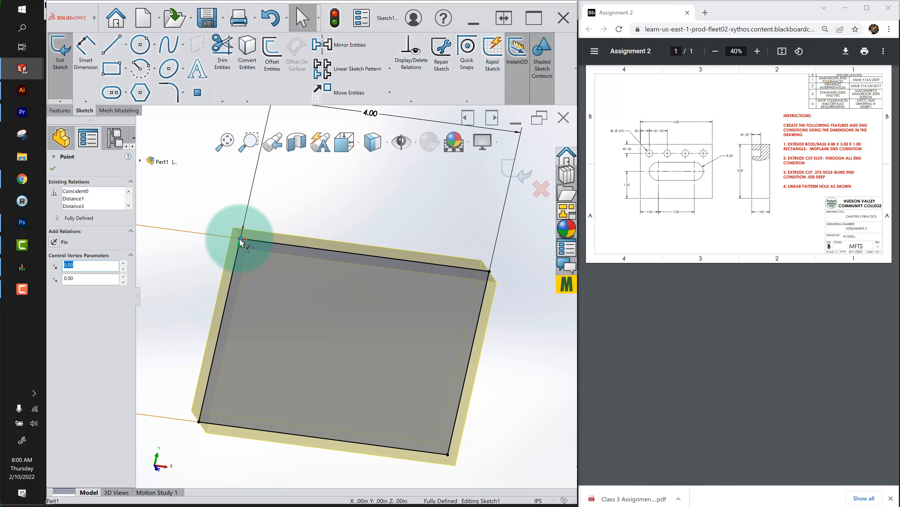
{"action": "scroll", "coordinate": [239, 238], "scroll_direction": "down", "scroll_amount": 1}
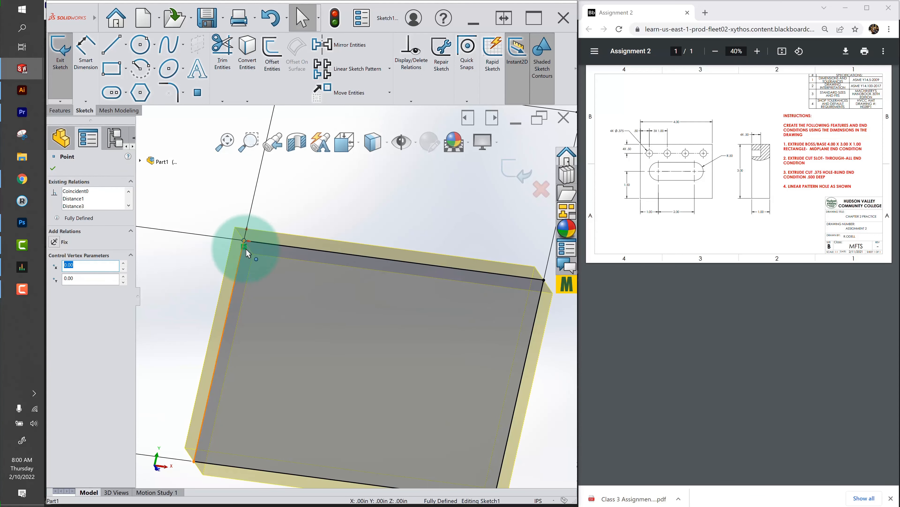
{"action": "key", "text": "f"}
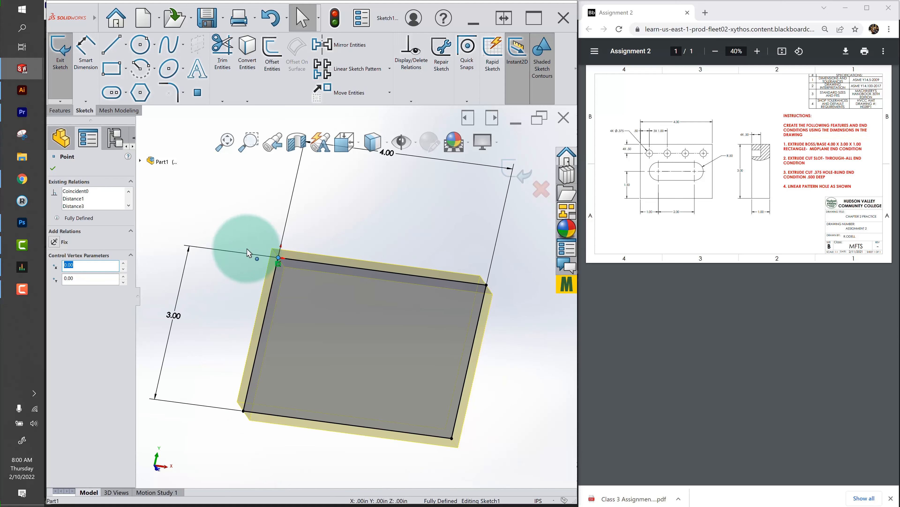
{"action": "middle_click_drag", "start_coordinate": [248, 253], "coordinate": [338, 201]}
{"action": "left_click", "coordinate": [333, 201]}
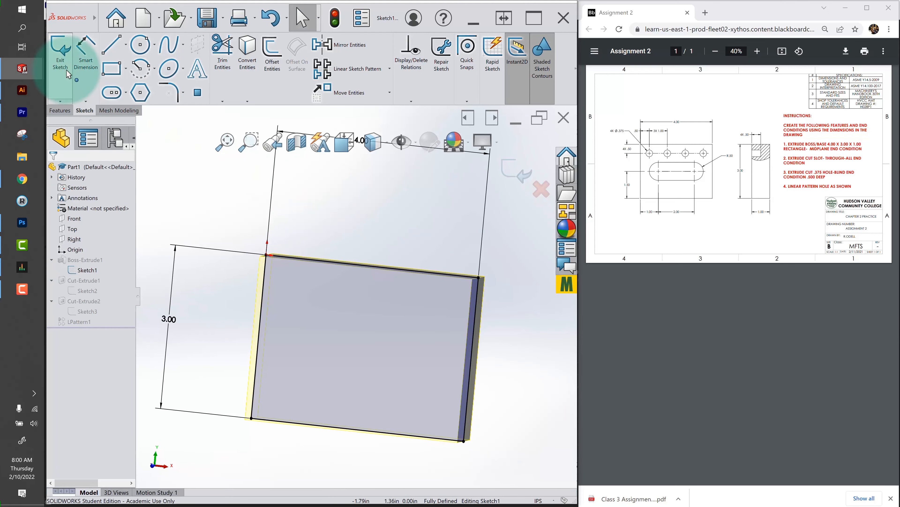
{"action": "left_click", "coordinate": [60, 66]}
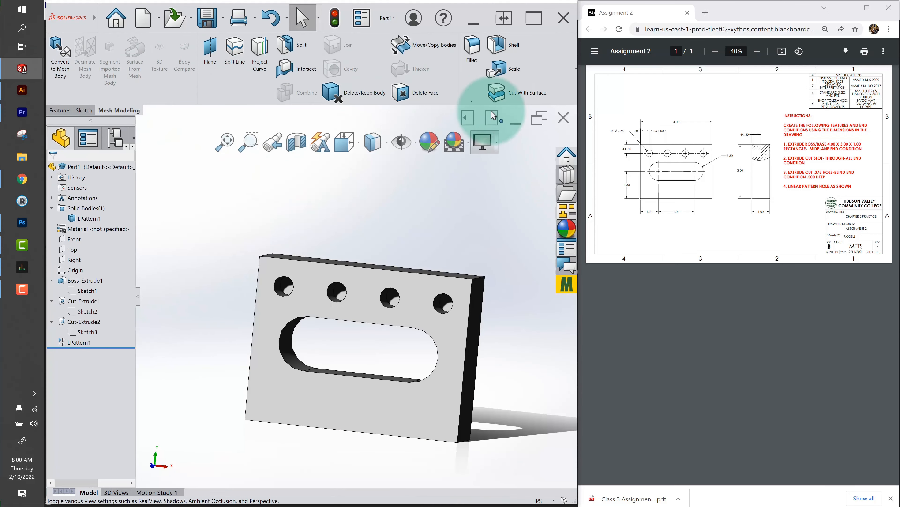
Close the finished part without saving and create a new part document
{"action": "left_click", "coordinate": [564, 117]}
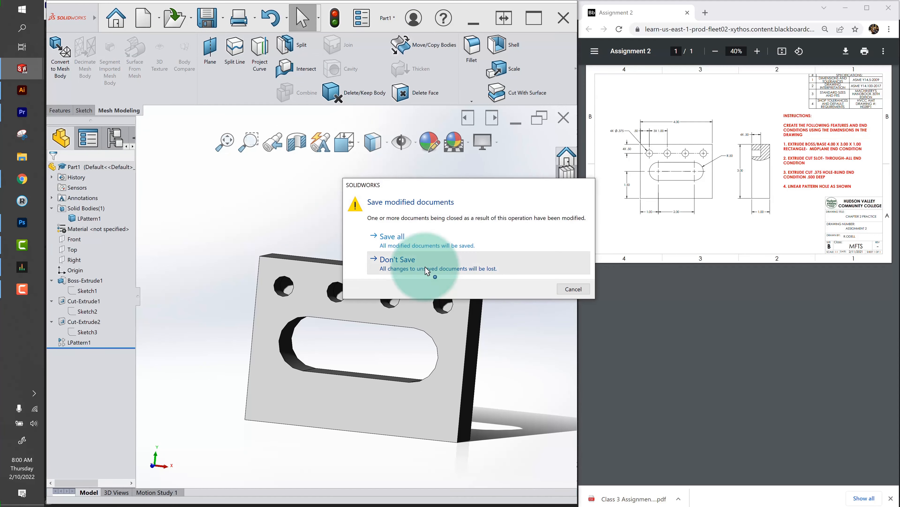
{"action": "left_click", "coordinate": [426, 267]}
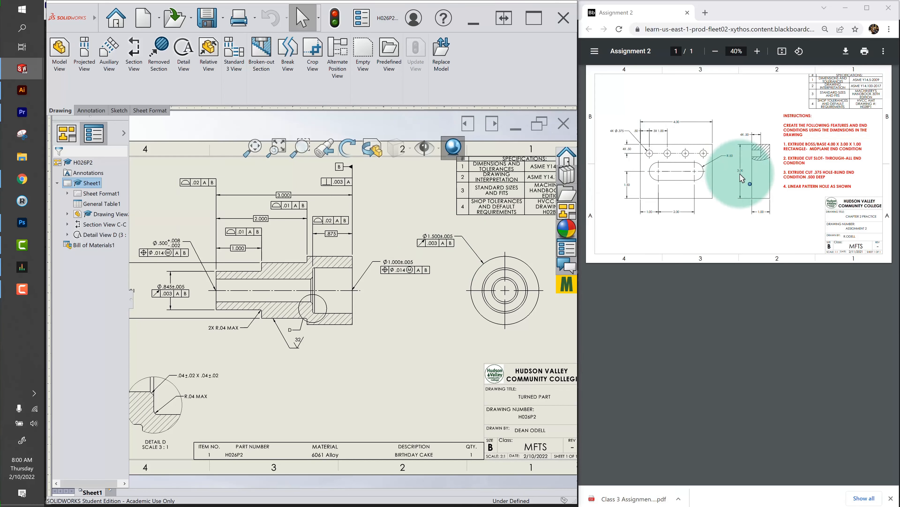
{"action": "left_click", "coordinate": [141, 24]}
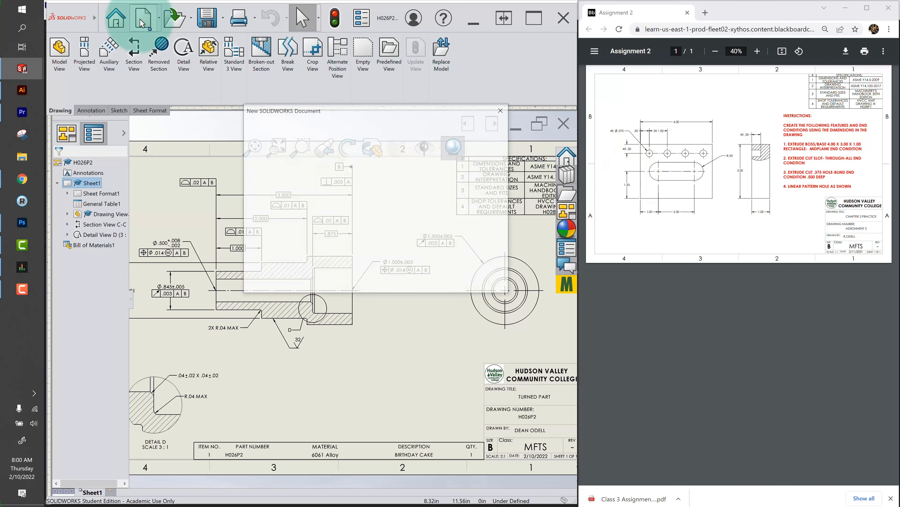
{"action": "double_click", "coordinate": [258, 158]}
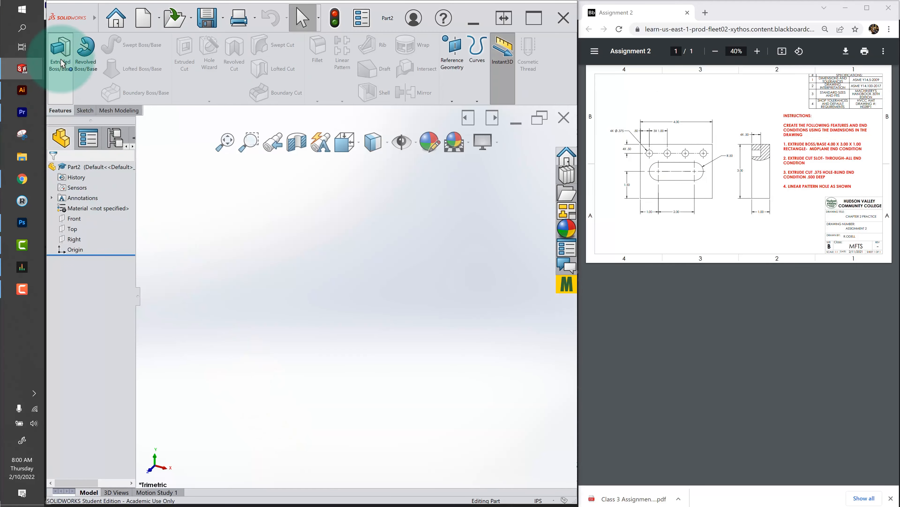
Start an extruded boss on the Front plane and sketch a corner rectangle about 2 by 1.88 in with its upper-left corner on the origin
{"action": "left_click", "coordinate": [62, 63]}
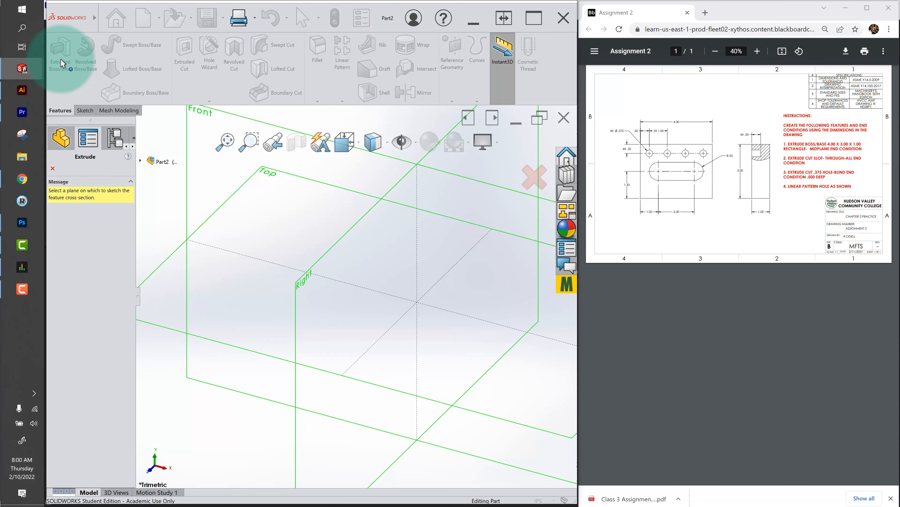
{"action": "left_click", "coordinate": [206, 150]}
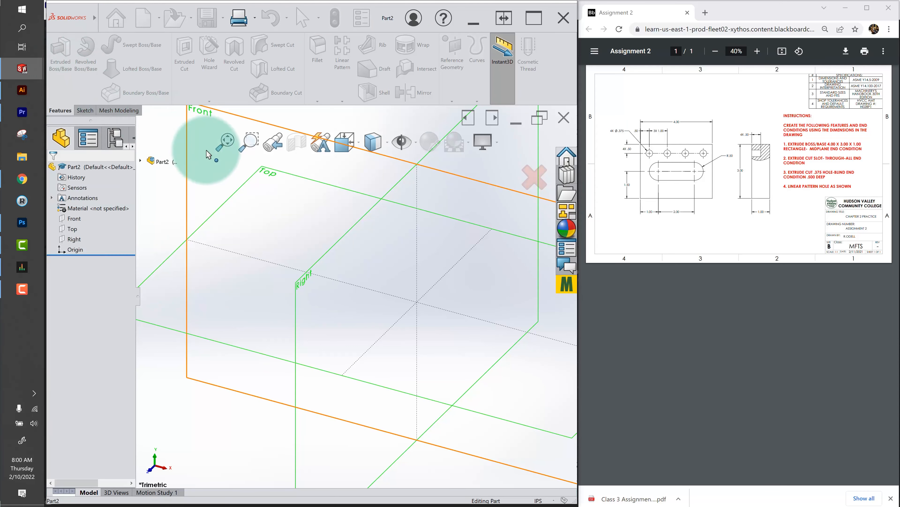
{"action": "left_click", "coordinate": [110, 71]}
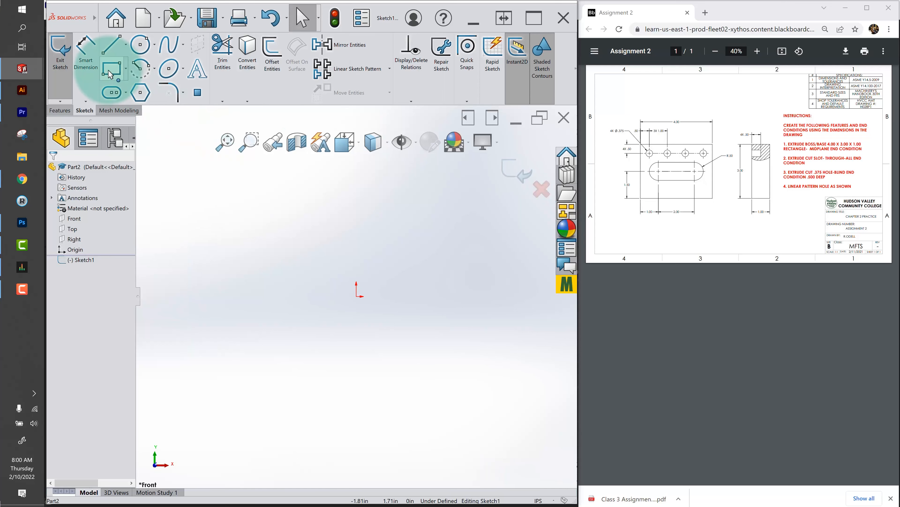
{"action": "left_click", "coordinate": [357, 296]}
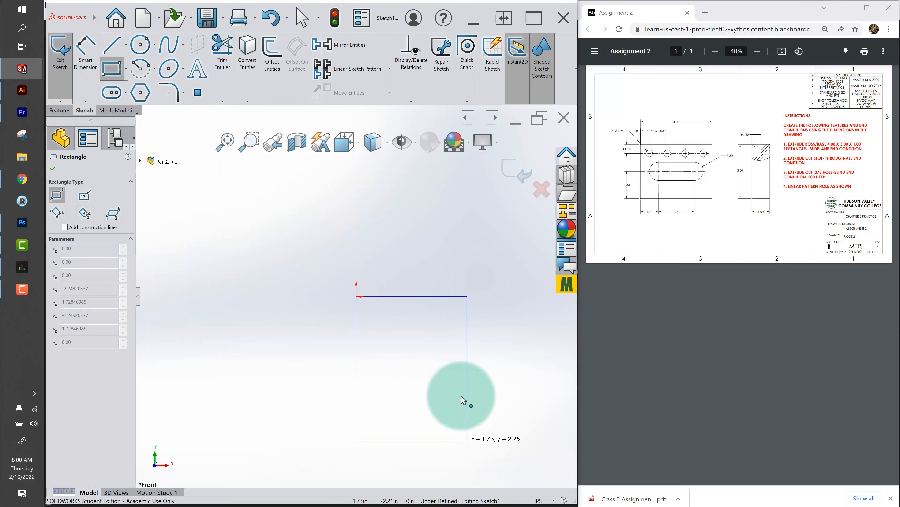
{"action": "left_click", "coordinate": [484, 417]}
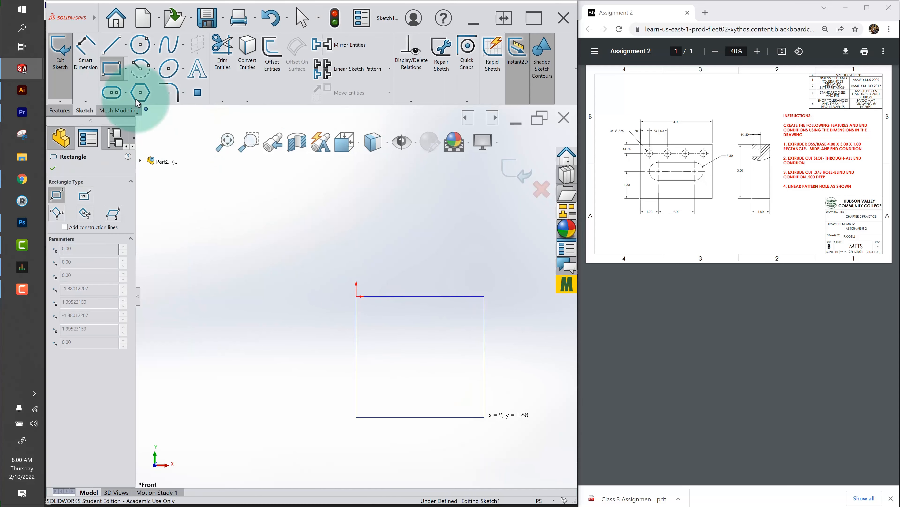
{"action": "left_click", "coordinate": [400, 297]}
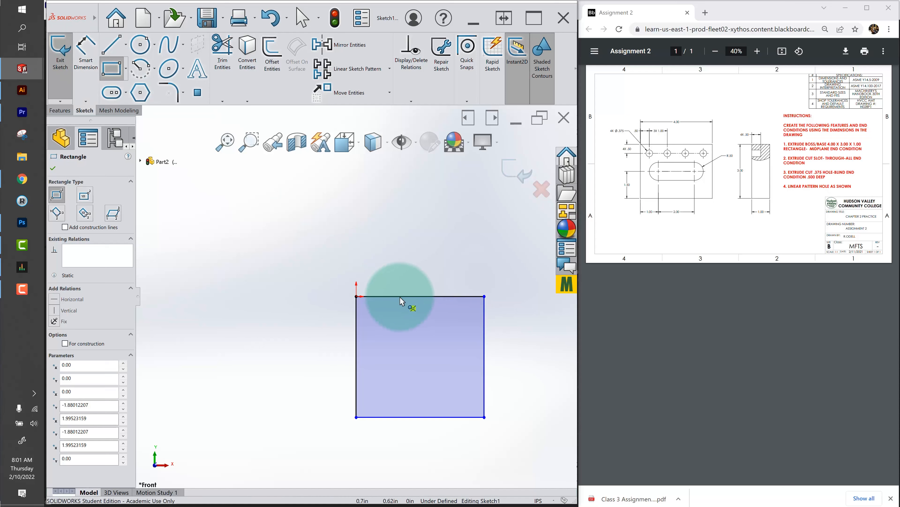
{"action": "key", "text": "Escape"}
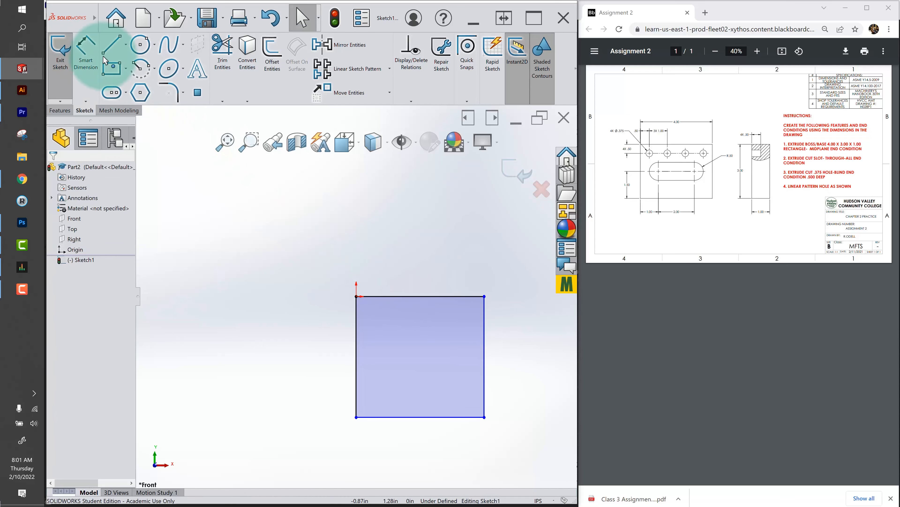
Dimension the rectangle's top edge to 4.00 in
{"action": "left_click", "coordinate": [85, 52]}
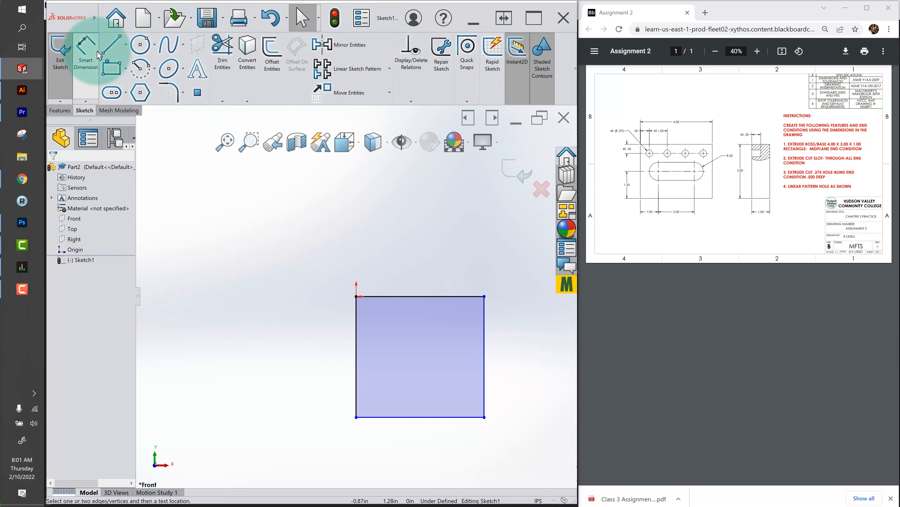
{"action": "left_click", "coordinate": [401, 297]}
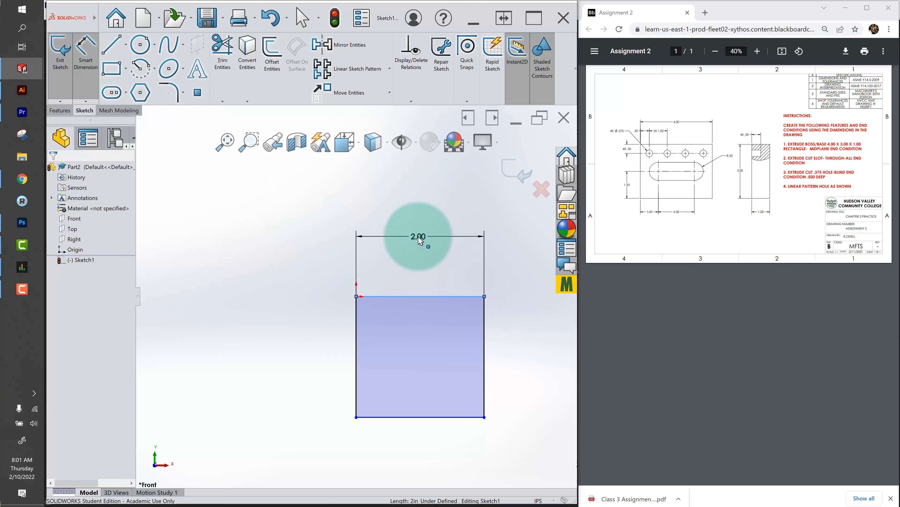
{"action": "left_click", "coordinate": [419, 240]}
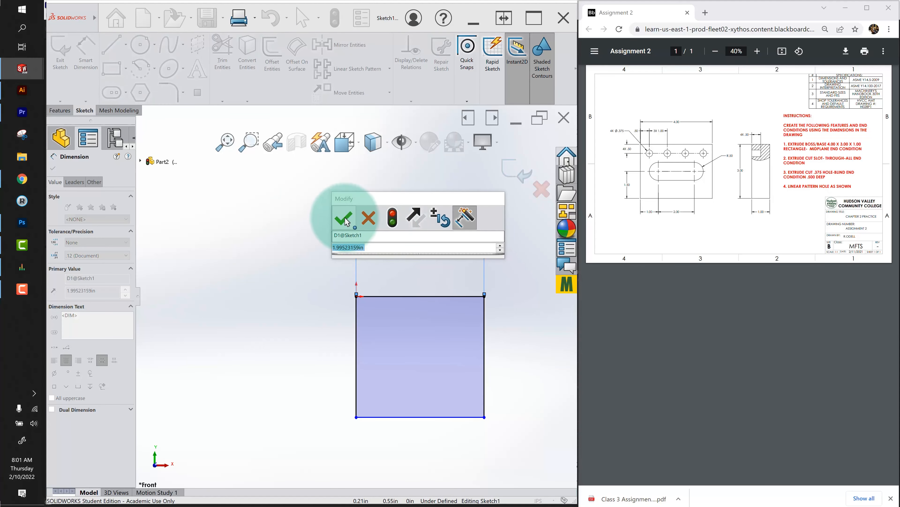
{"action": "type", "text": "4"}
{"action": "left_click", "coordinate": [345, 219]}
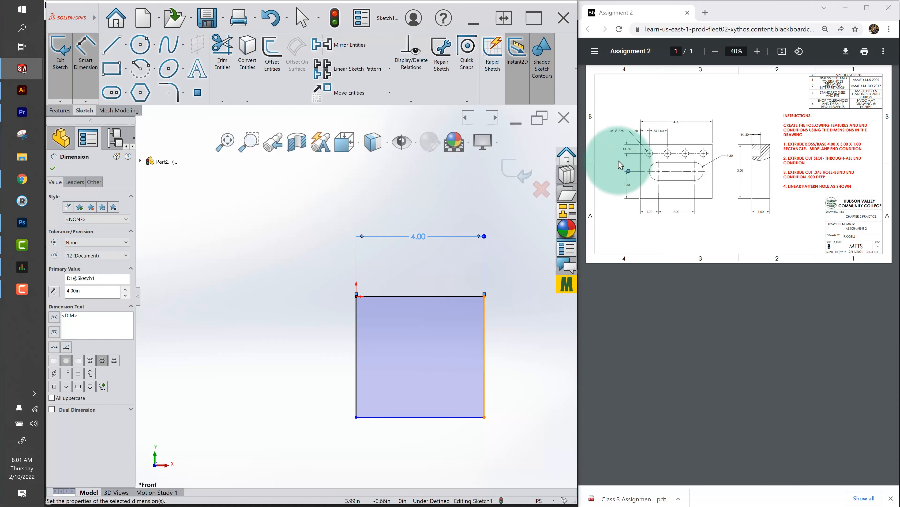
Dimension the rectangle's left edge to 3.00 in and finish dimensioning
{"action": "left_click", "coordinate": [356, 336]}
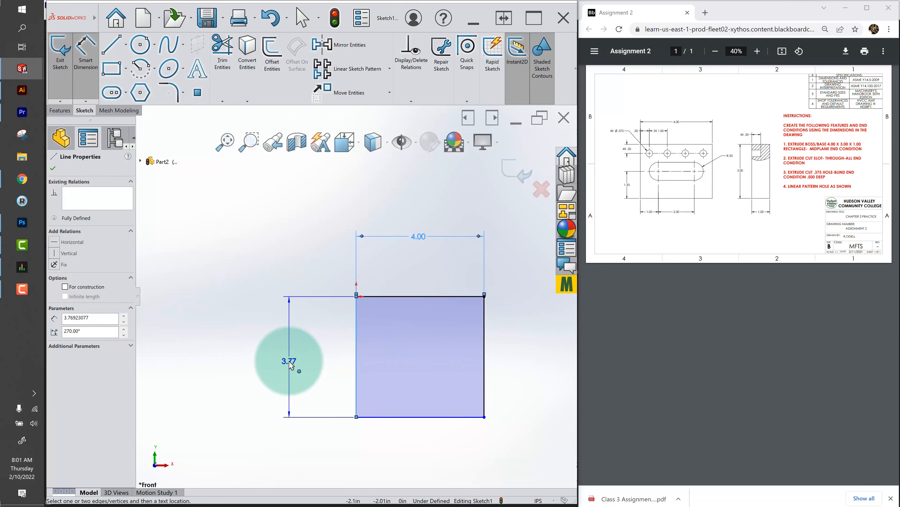
{"action": "left_click", "coordinate": [290, 362]}
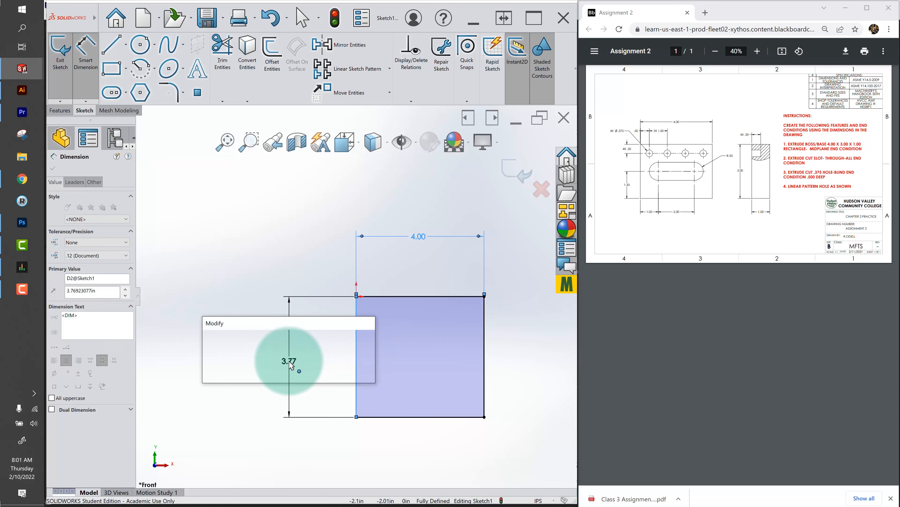
{"action": "type", "text": "3"}
{"action": "left_click", "coordinate": [214, 344]}
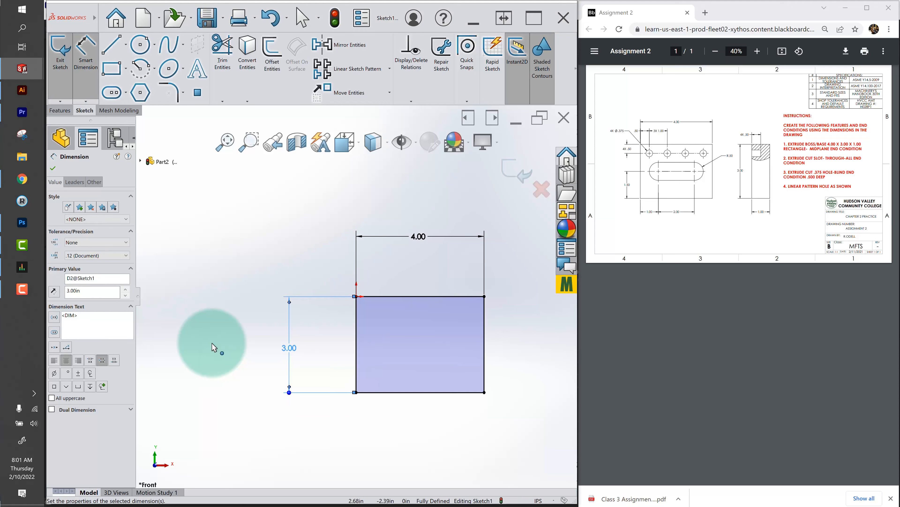
{"action": "left_click", "coordinate": [53, 167]}
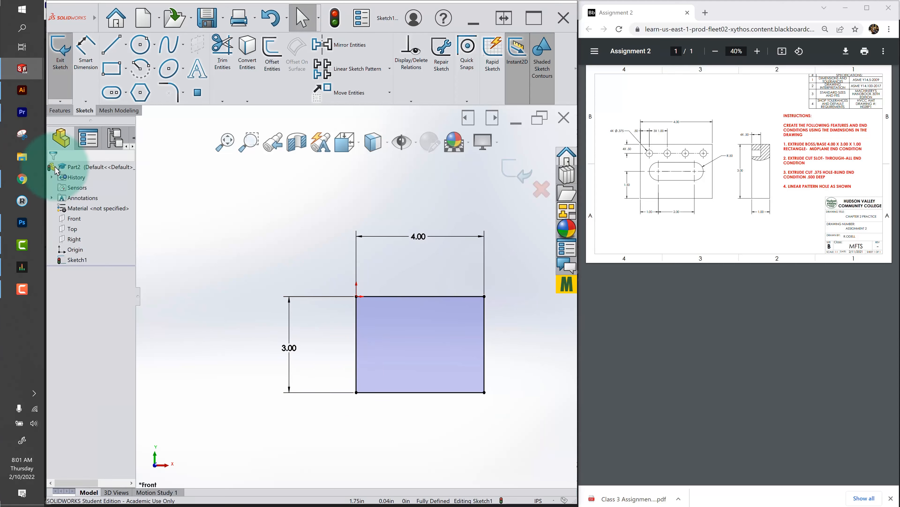
{"action": "left_click", "coordinate": [355, 295]}
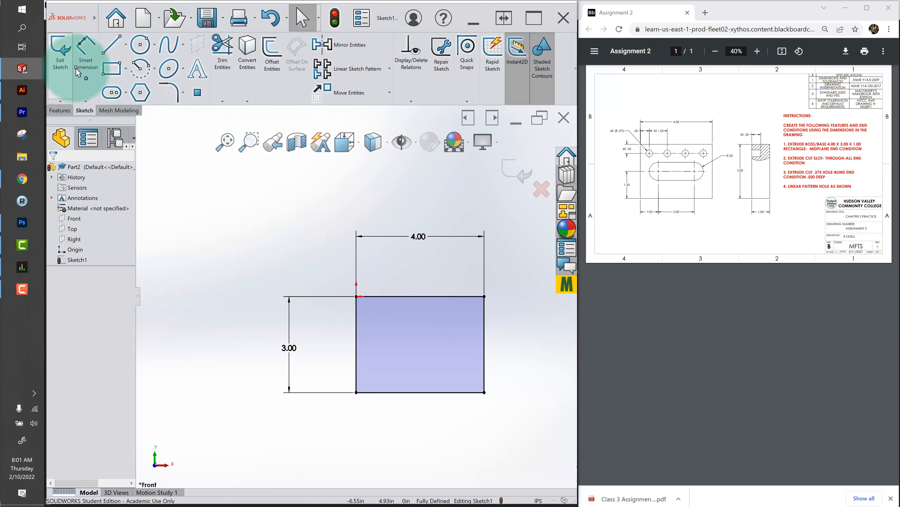
Finish the rectangle sketch and extrude it 1.00 in with the Mid Plane end condition
{"action": "left_click", "coordinate": [64, 60]}
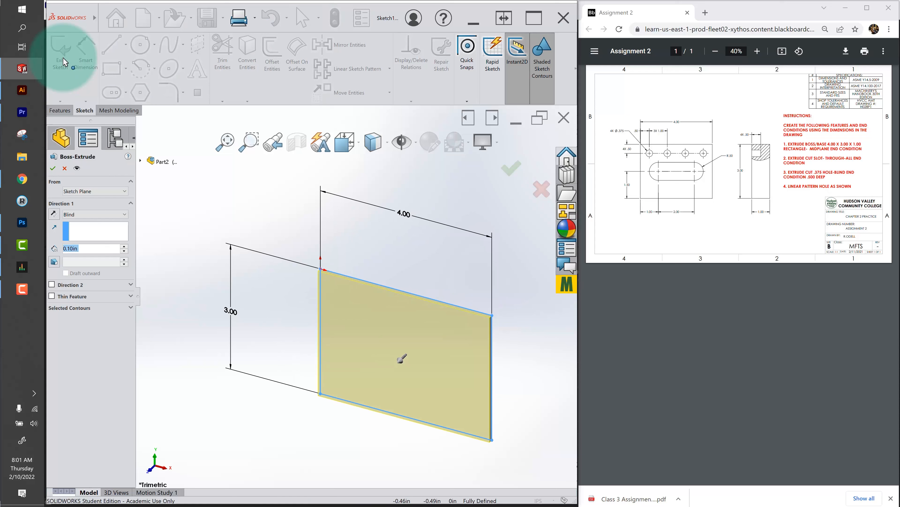
{"action": "double_click", "coordinate": [94, 253]}
{"action": "type", "text": "1"}
{"action": "key", "text": "Return"}
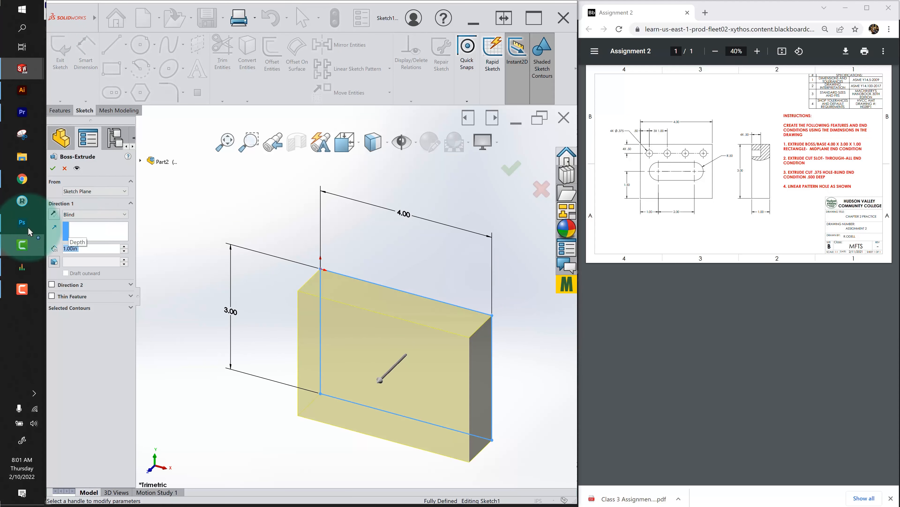
{"action": "left_click", "coordinate": [116, 214]}
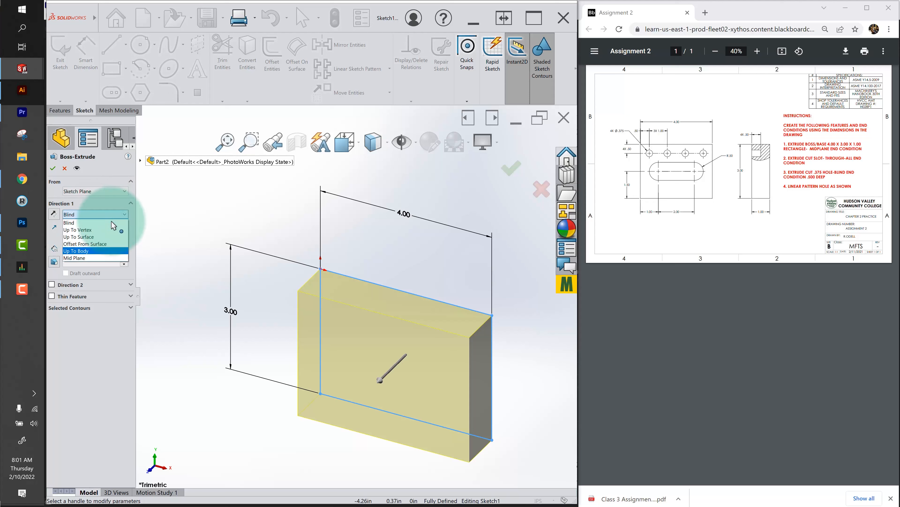
{"action": "left_click", "coordinate": [99, 256]}
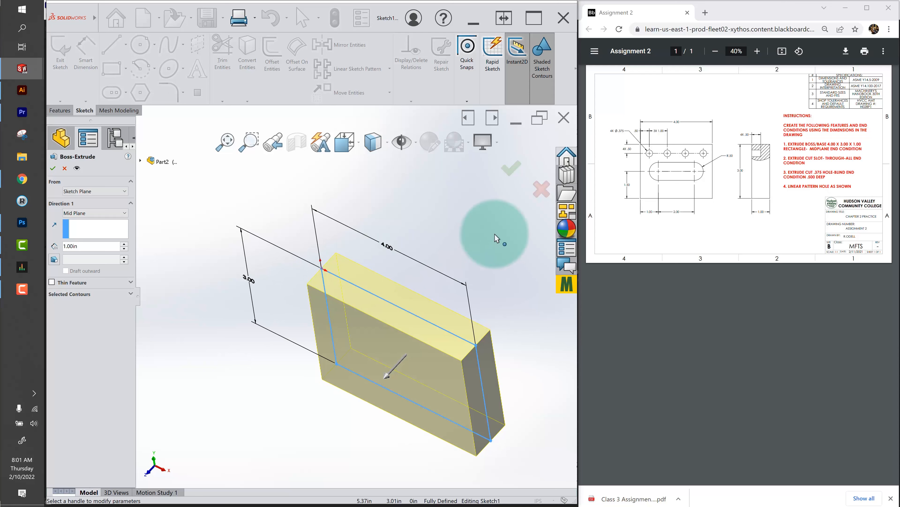
{"action": "left_click_drag", "start_coordinate": [814, 148], "coordinate": [863, 148]}
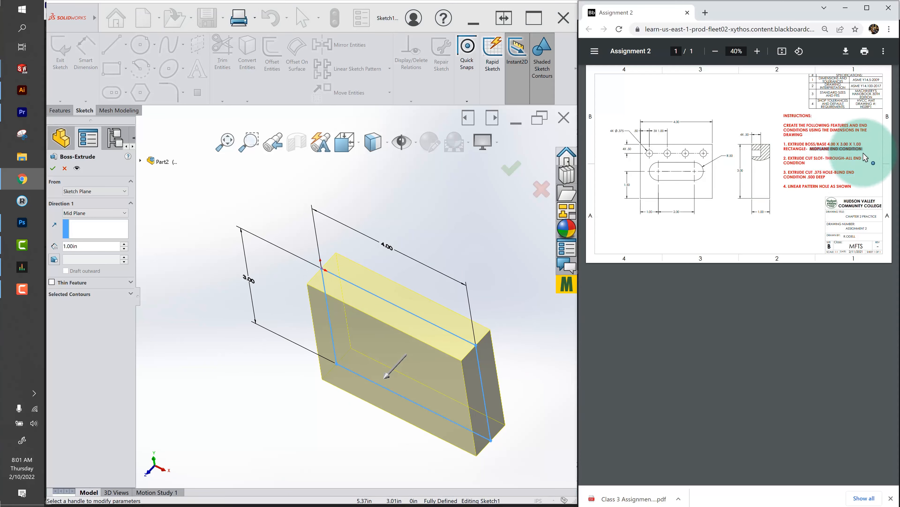
{"action": "left_click", "coordinate": [68, 172]}
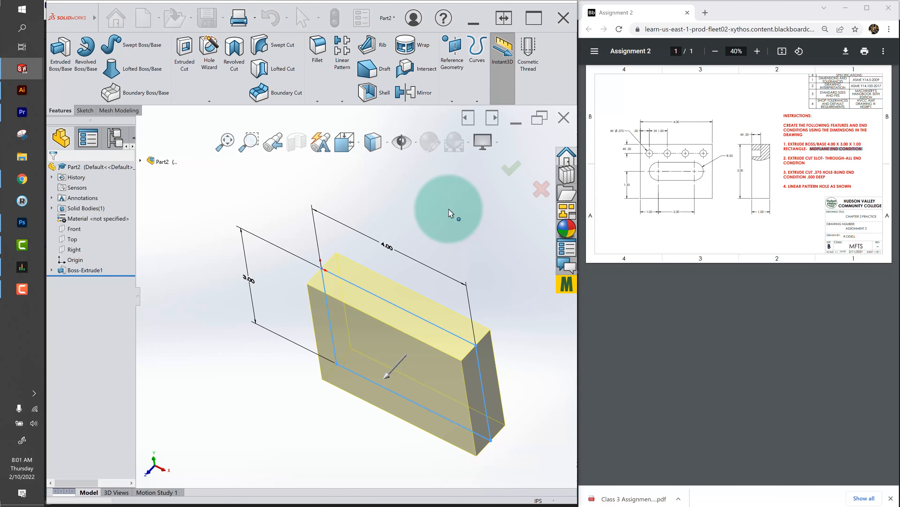
Check the slot instruction in the drawing and start an extruded cut sketch on the block's front face
{"action": "left_click", "coordinate": [802, 163]}
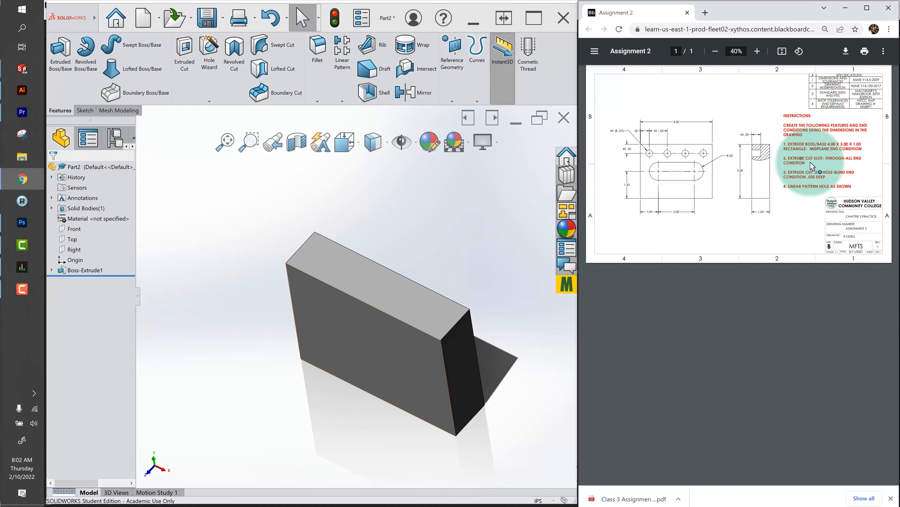
{"action": "right_click", "coordinate": [837, 165]}
{"action": "left_click", "coordinate": [834, 158]}
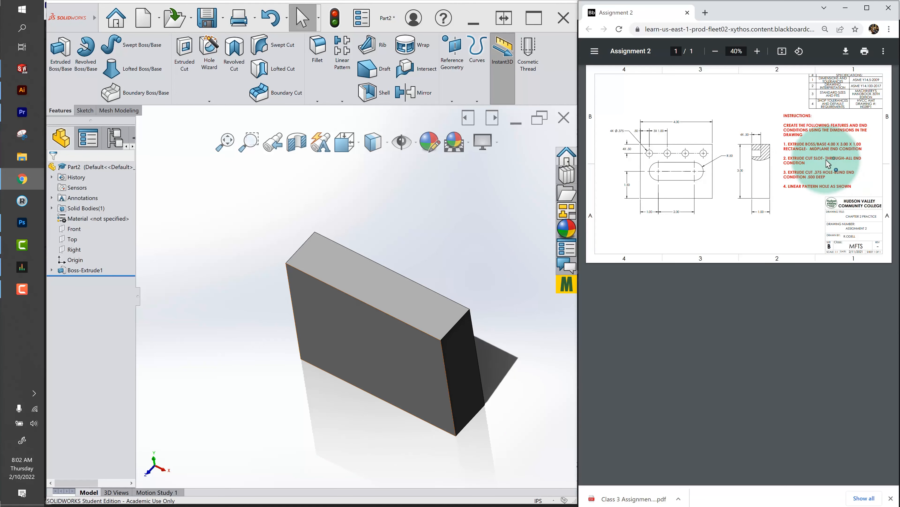
{"action": "left_click", "coordinate": [444, 228]}
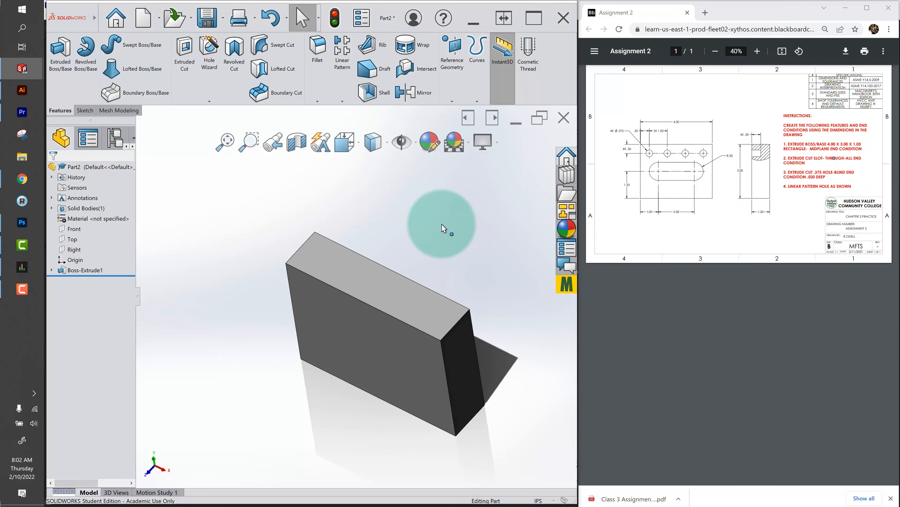
{"action": "key", "text": "ctrl+1"}
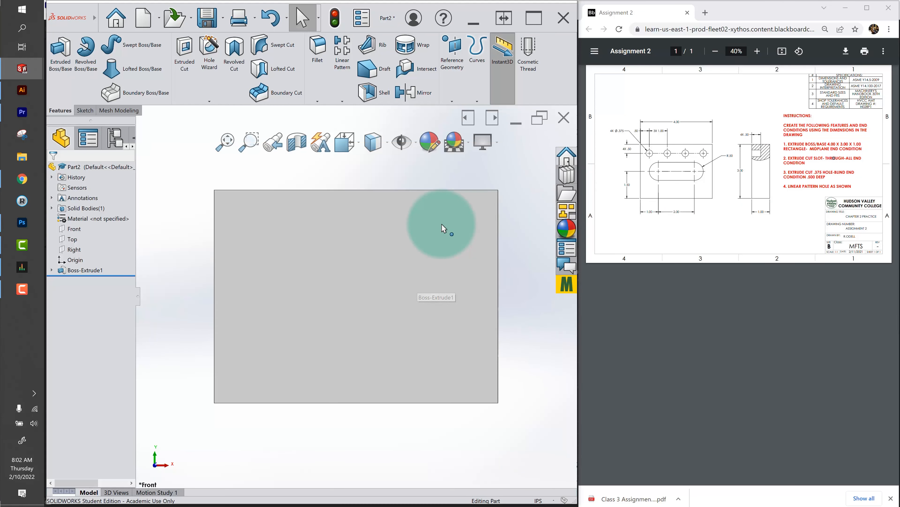
{"action": "left_click", "coordinate": [182, 66]}
{"action": "left_click", "coordinate": [319, 299]}
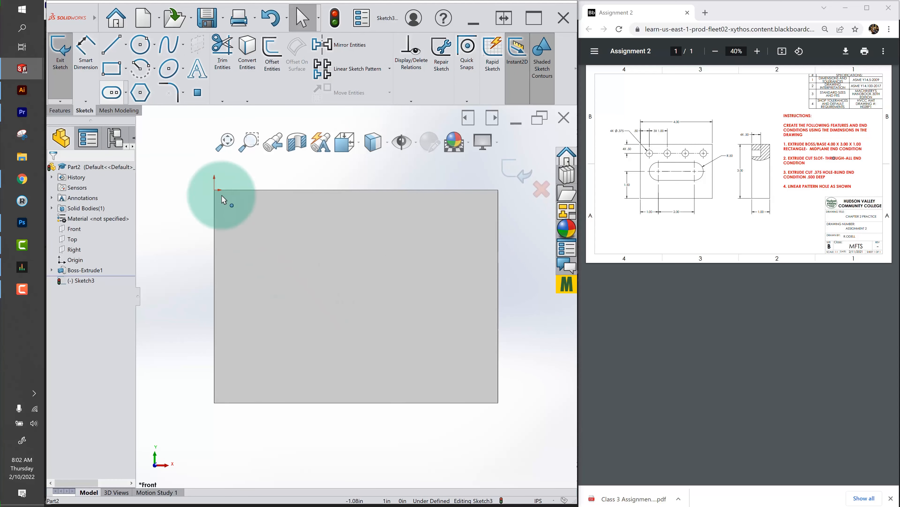
Sketch a horizontal centerpoint straight slot about 2.47 in between arc centers and 0.91 in wide near the middle of the face
{"action": "left_click", "coordinate": [126, 93]}
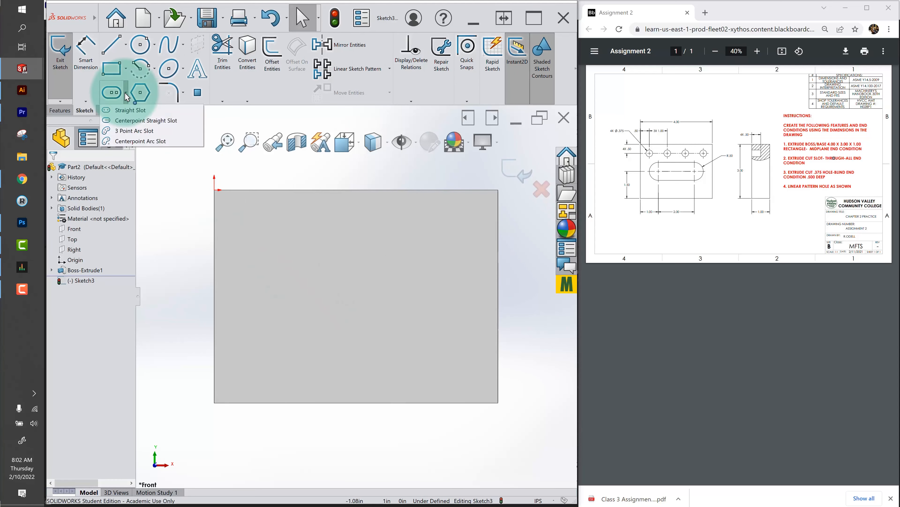
{"action": "left_click", "coordinate": [139, 121]}
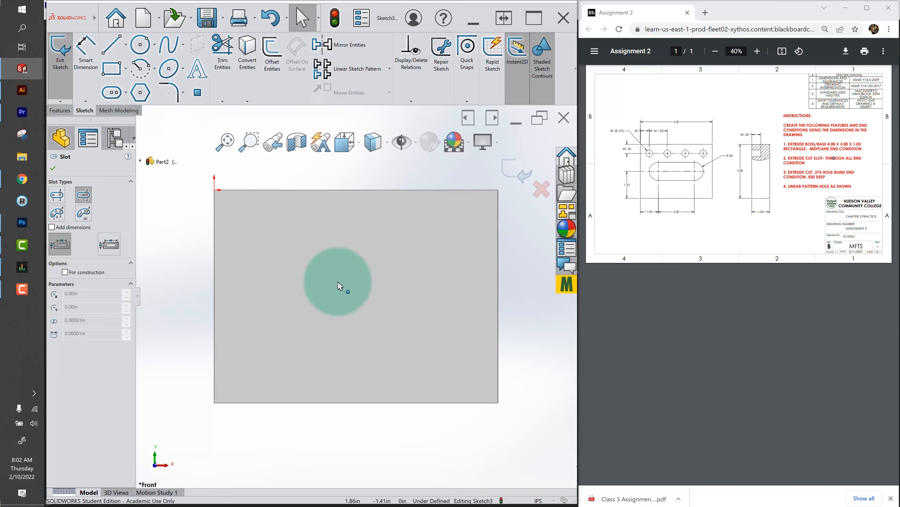
{"action": "left_click", "coordinate": [351, 292]}
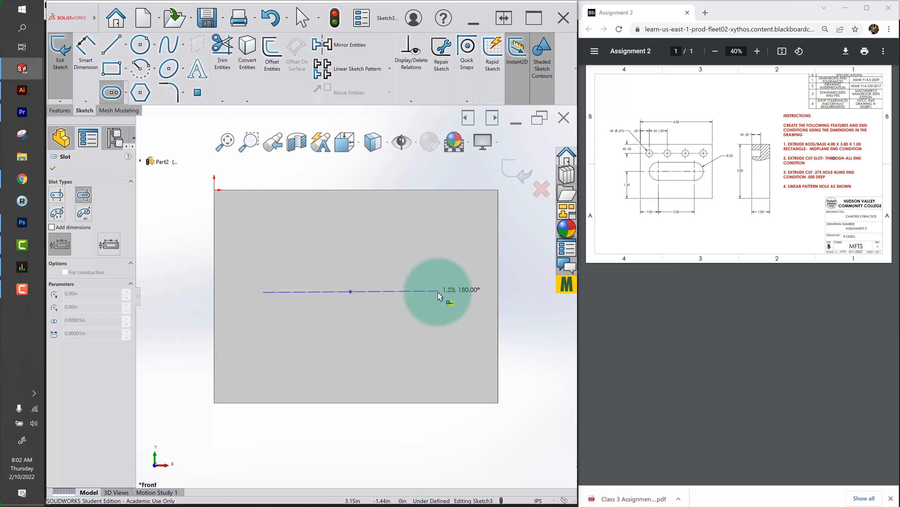
{"action": "left_click", "coordinate": [438, 292]}
{"action": "left_click", "coordinate": [426, 261]}
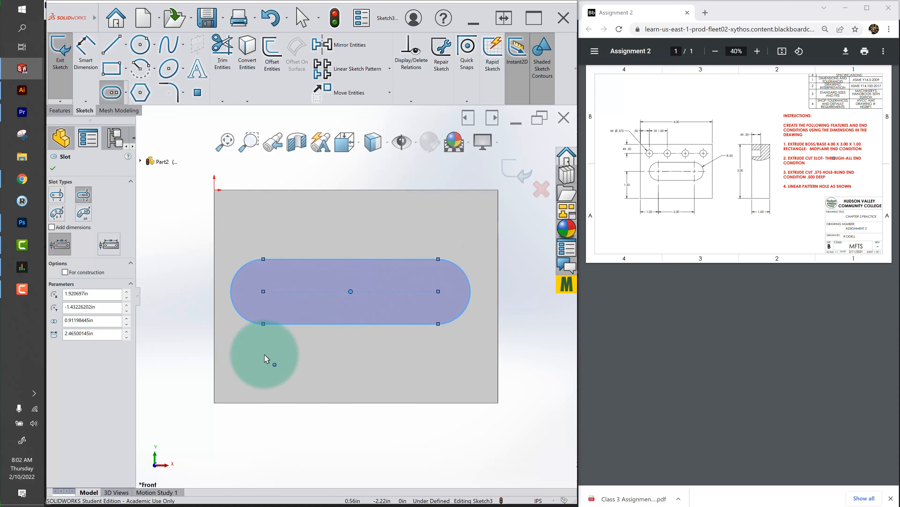
{"action": "key", "text": "Escape"}
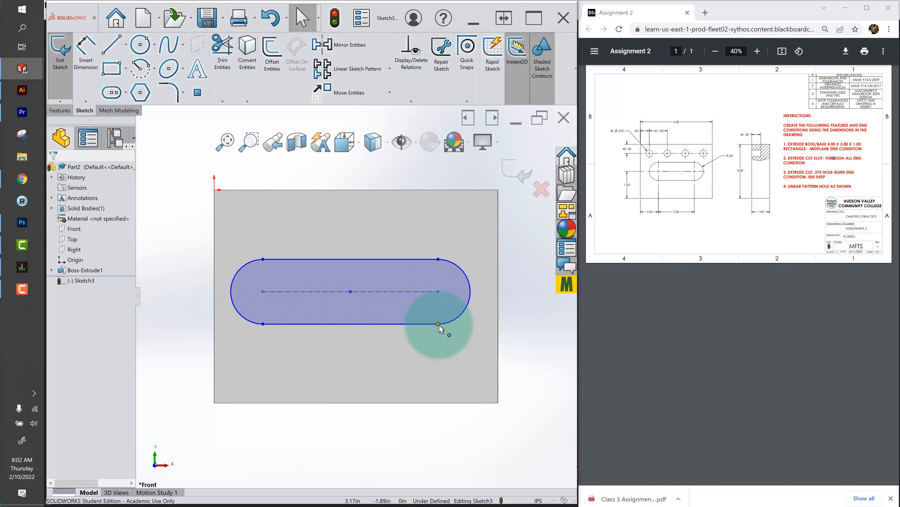
Stretch the slot from its lower-right tangent point past the block's edges, and dimension its end arc radius to 0.50 in
{"action": "left_click_drag", "start_coordinate": [438, 324], "coordinate": [438, 455]}
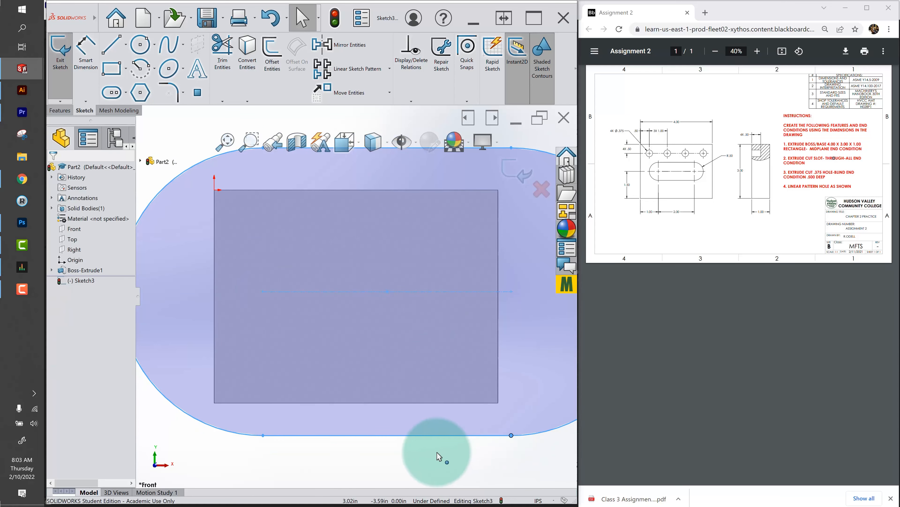
{"action": "key", "text": "f"}
{"action": "left_click", "coordinate": [85, 57]}
{"action": "left_click", "coordinate": [212, 235]}
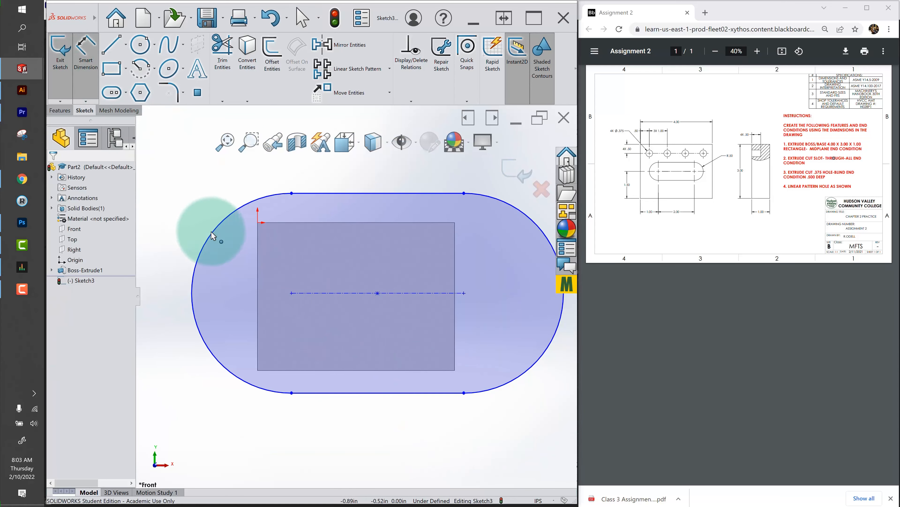
{"action": "left_click", "coordinate": [733, 162]}
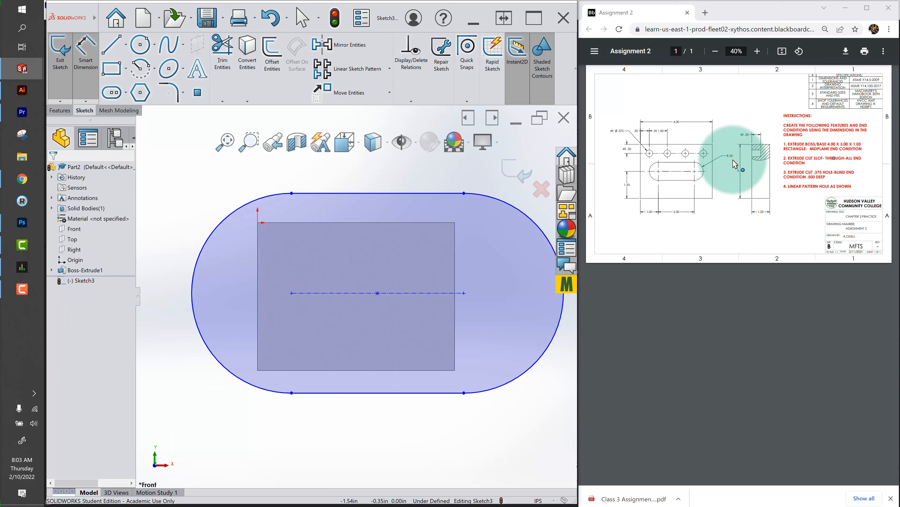
{"action": "left_click", "coordinate": [495, 198]}
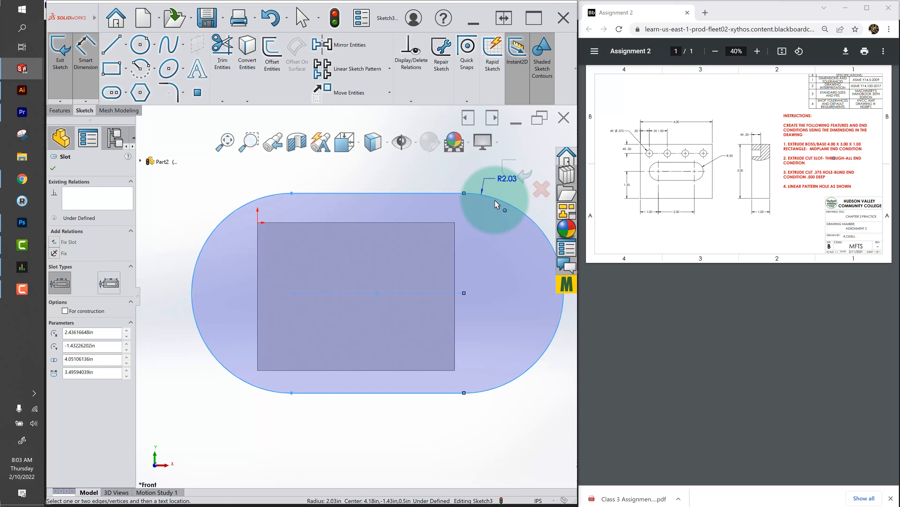
{"action": "scroll", "coordinate": [496, 209], "scroll_direction": "up", "scroll_amount": 2}
{"action": "left_click", "coordinate": [494, 215]}
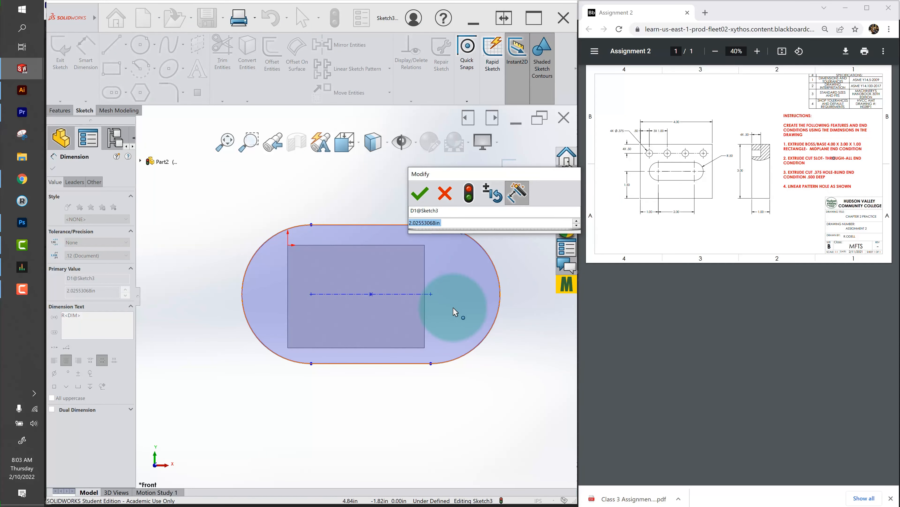
{"action": "left_click", "coordinate": [418, 194]}
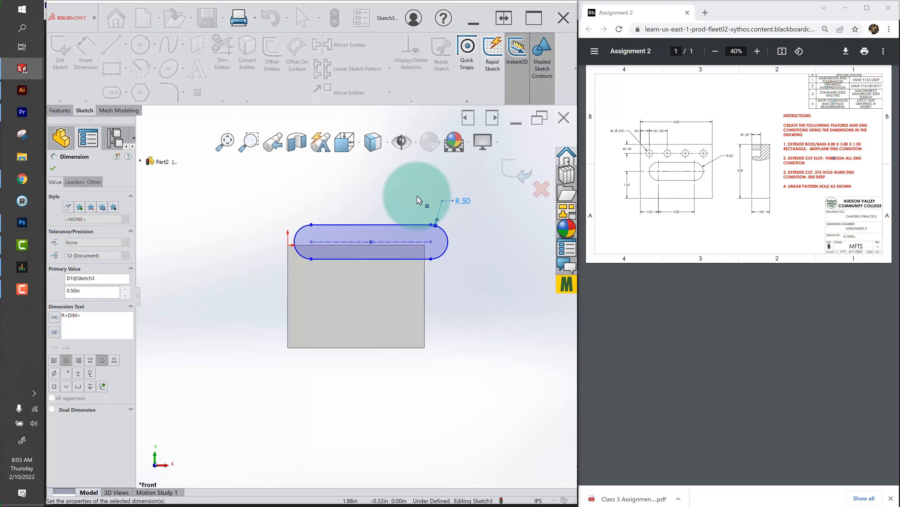
Dimension the slot's centerline between the two arc centers to 2.00 in
{"action": "key", "text": "f"}
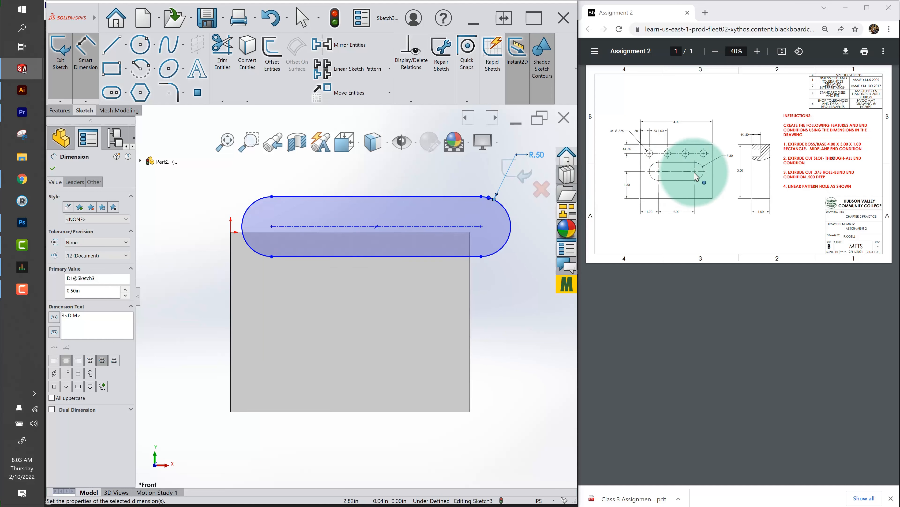
{"action": "left_click", "coordinate": [341, 226]}
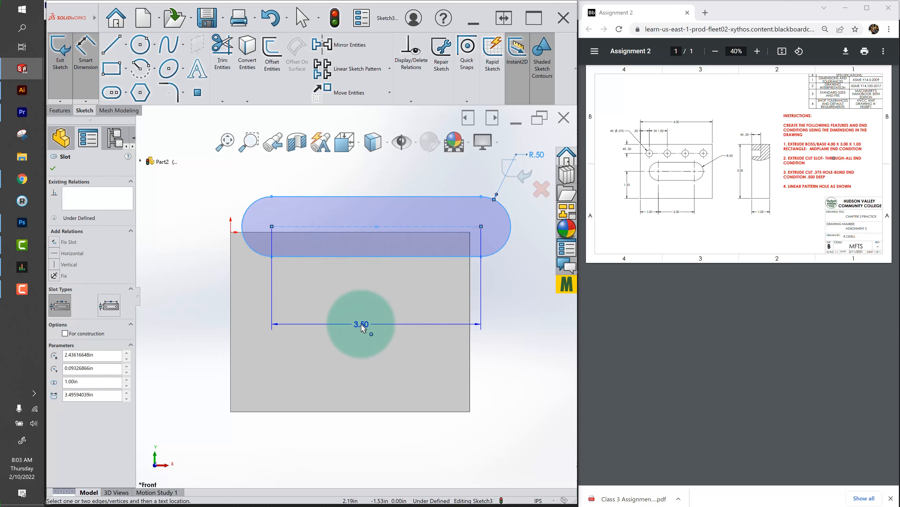
{"action": "left_click", "coordinate": [362, 324]}
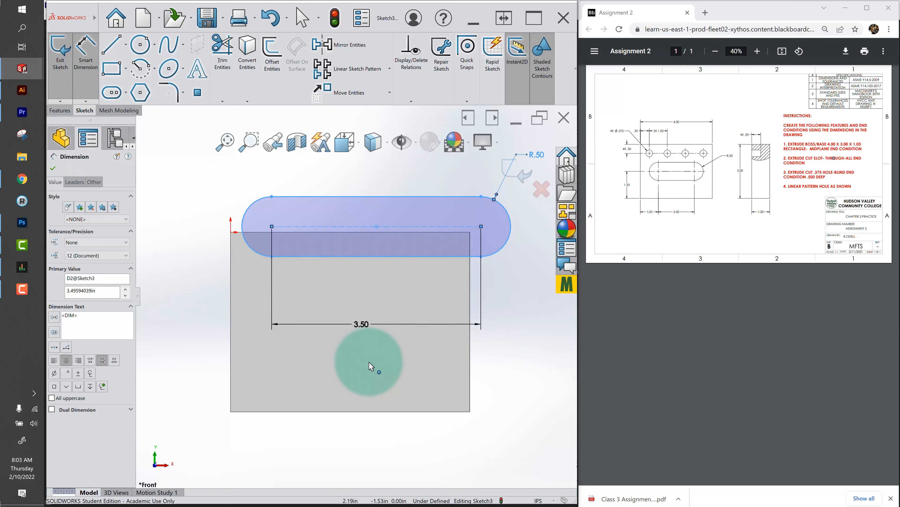
{"action": "type", "text": "3.5"}
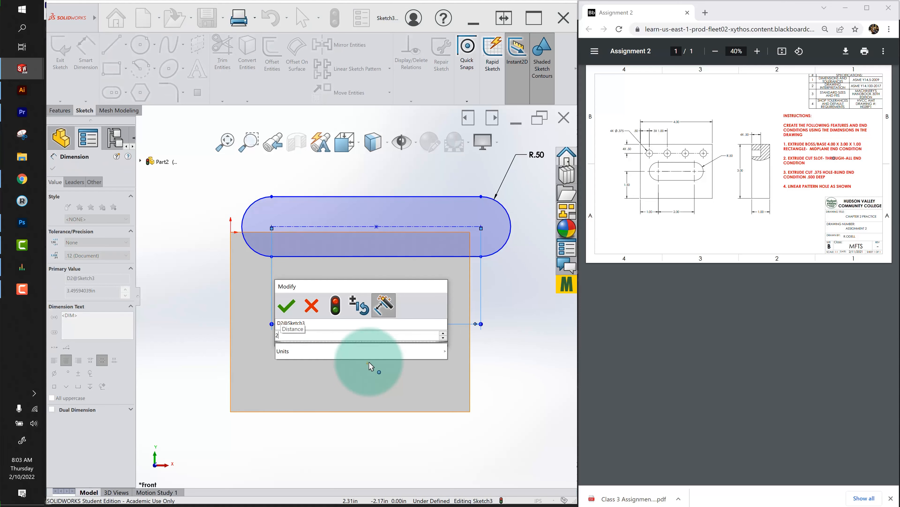
{"action": "key", "text": "Return"}
{"action": "key", "text": "Return"}
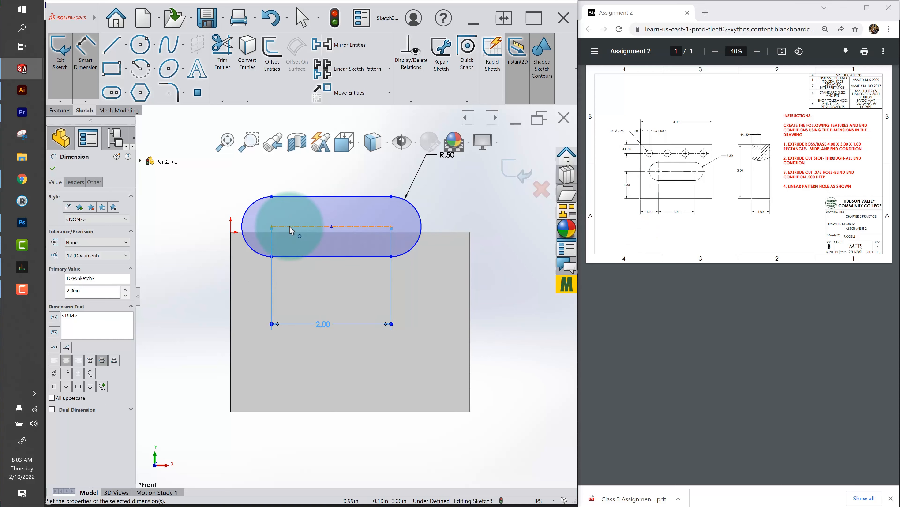
Dimension the slot's left arc center 1.50 in above the block's bottom edge
{"action": "left_click", "coordinate": [273, 228]}
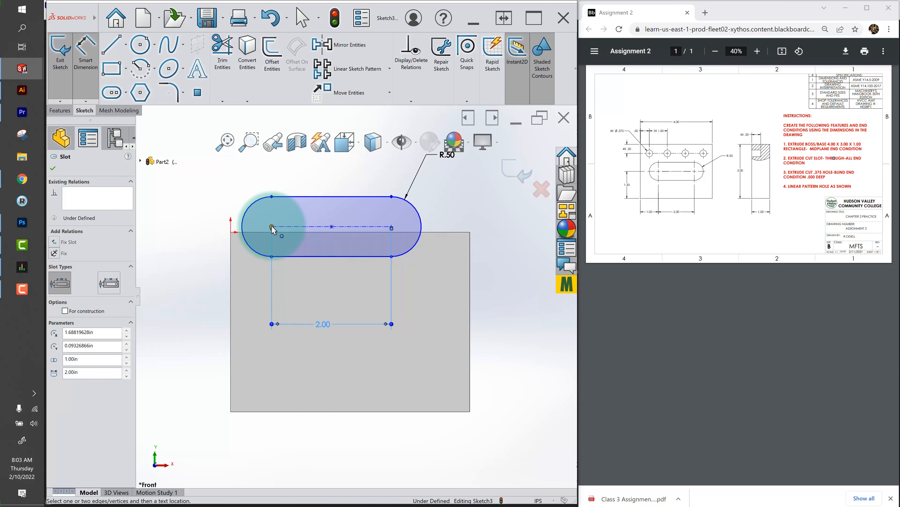
{"action": "left_click", "coordinate": [270, 412]}
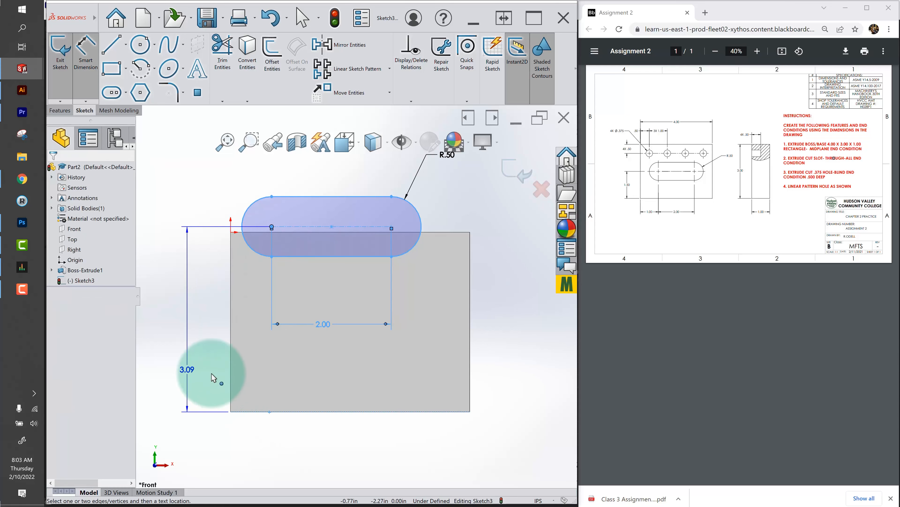
{"action": "left_click", "coordinate": [167, 371]}
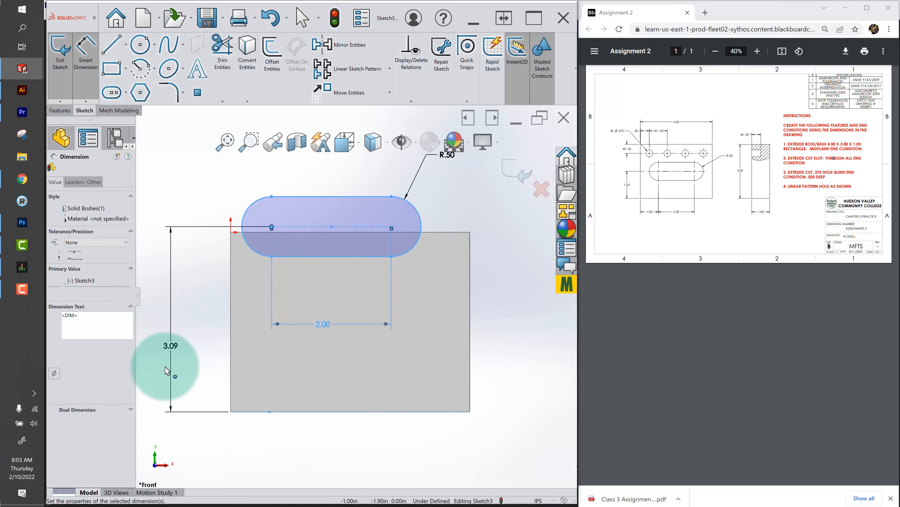
{"action": "type", "text": "1.5"}
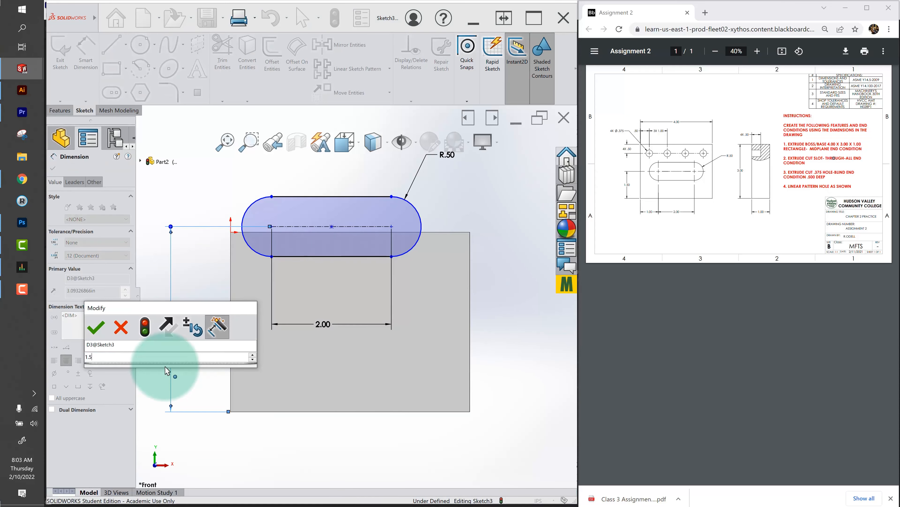
{"action": "key", "text": "Return"}
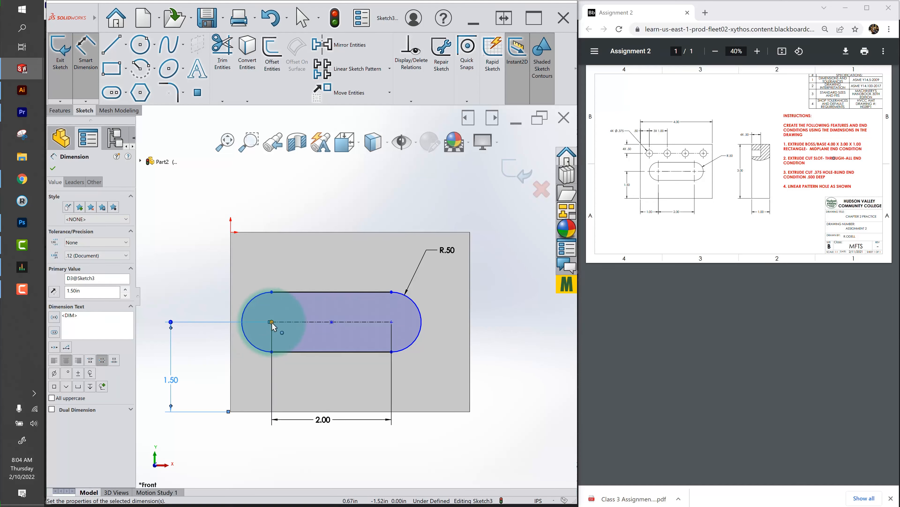
Dimension the slot's left arc center 1.00 in from the block's left edge
{"action": "left_click", "coordinate": [272, 322]}
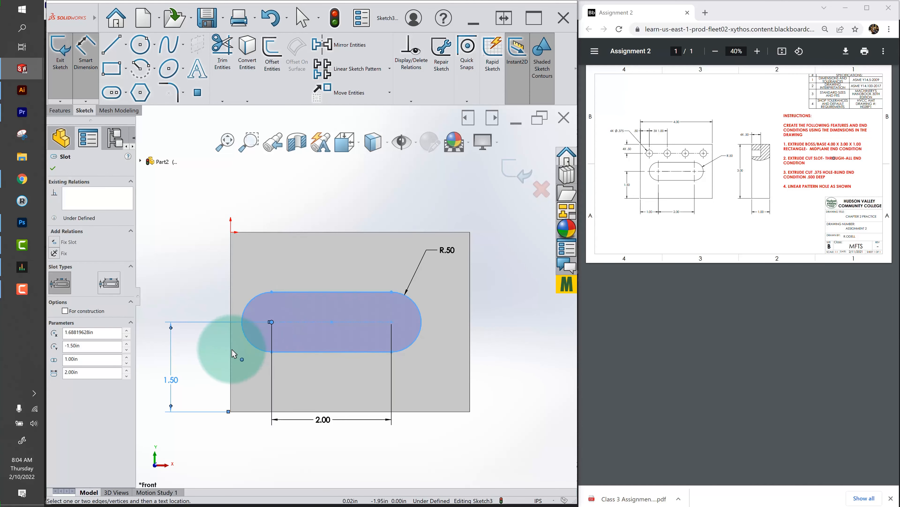
{"action": "left_click", "coordinate": [230, 366]}
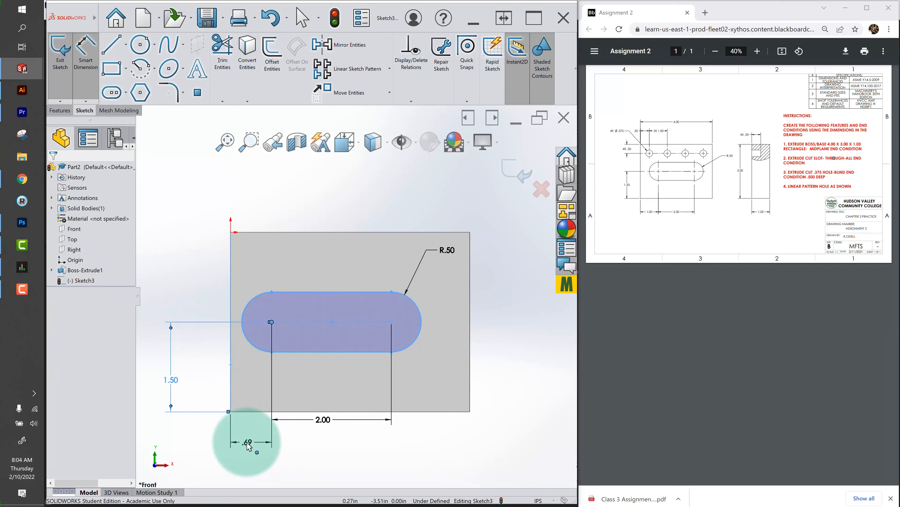
{"action": "left_click", "coordinate": [247, 443]}
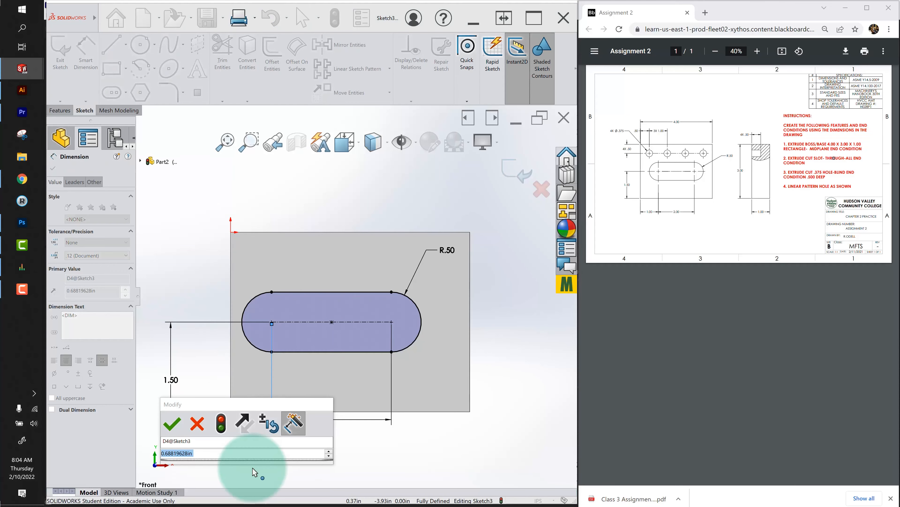
{"action": "type", "text": "1"}
{"action": "key", "text": "Return"}
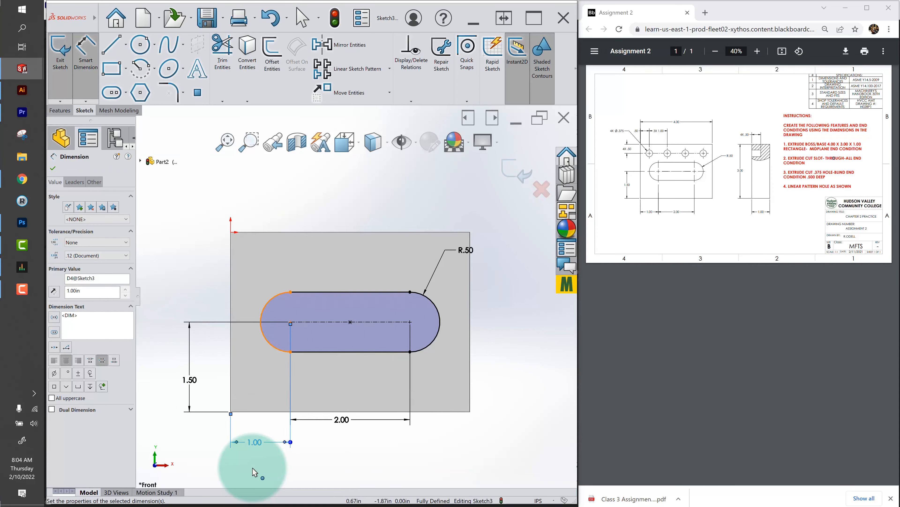
{"action": "left_click", "coordinate": [84, 68]}
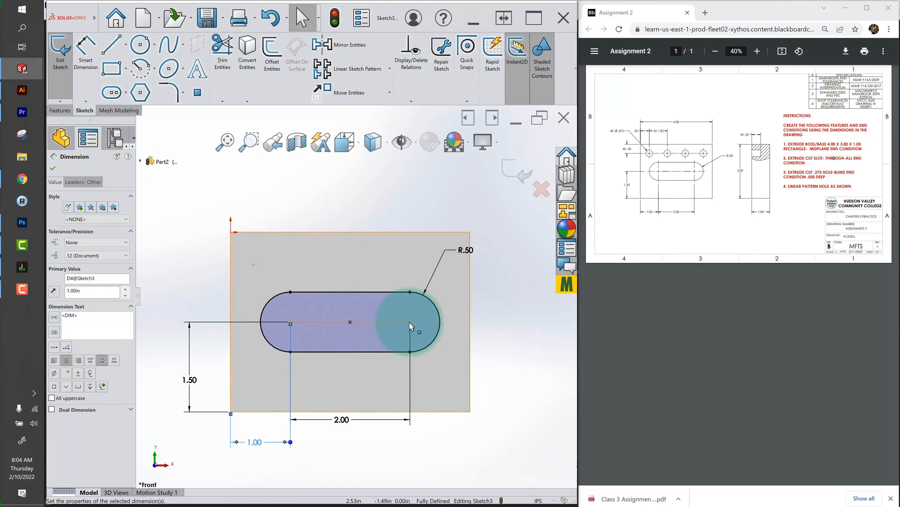
{"action": "left_click", "coordinate": [413, 351]}
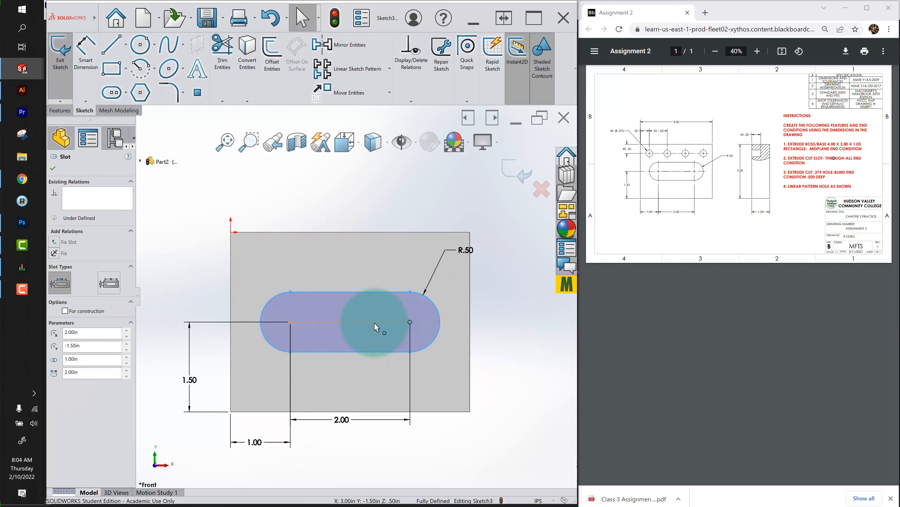
{"action": "left_click", "coordinate": [374, 322]}
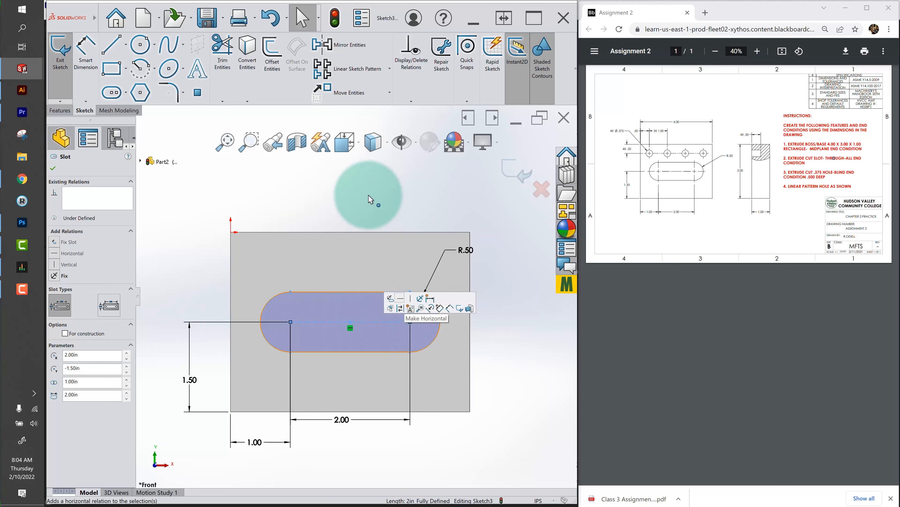
{"action": "left_click", "coordinate": [363, 178]}
Extrude-cut the slot profile through the block with the Through All end condition
{"action": "key", "text": "z"}
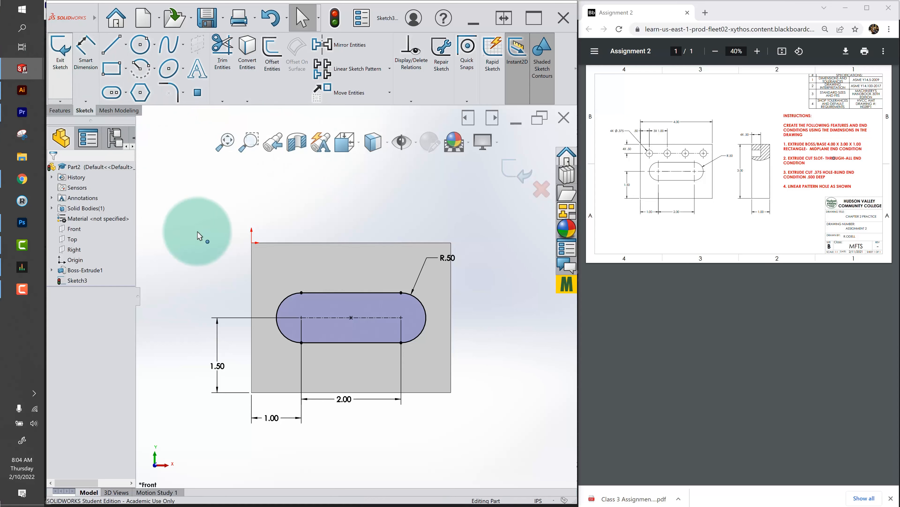
{"action": "key", "text": "c"}
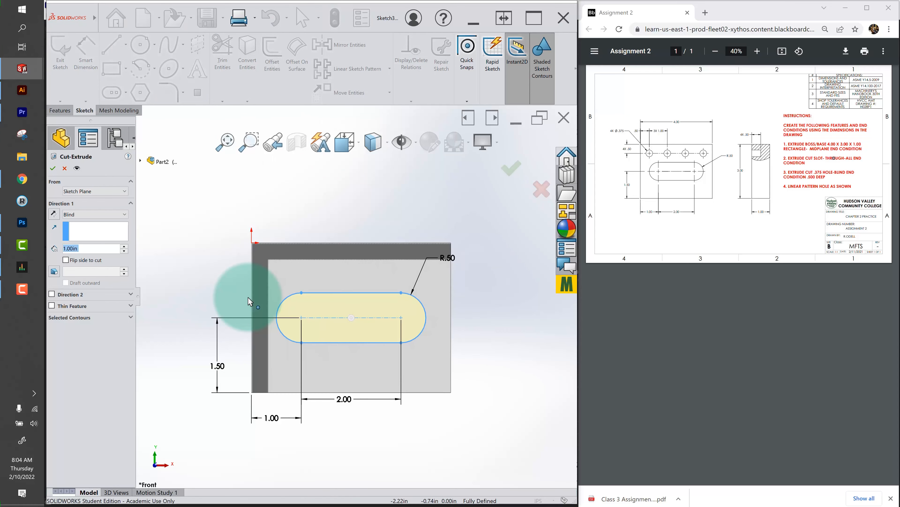
{"action": "left_click", "coordinate": [87, 215]}
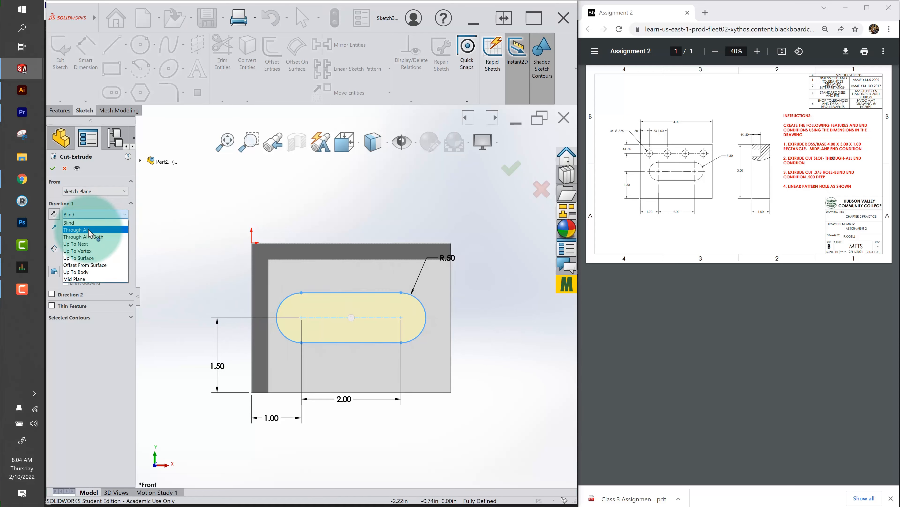
{"action": "left_click", "coordinate": [90, 230]}
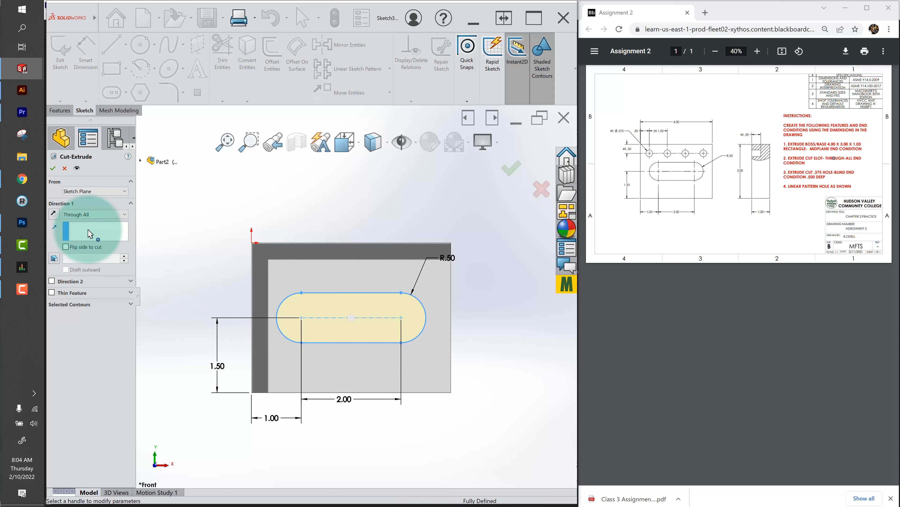
{"action": "key", "text": "ctrl+7"}
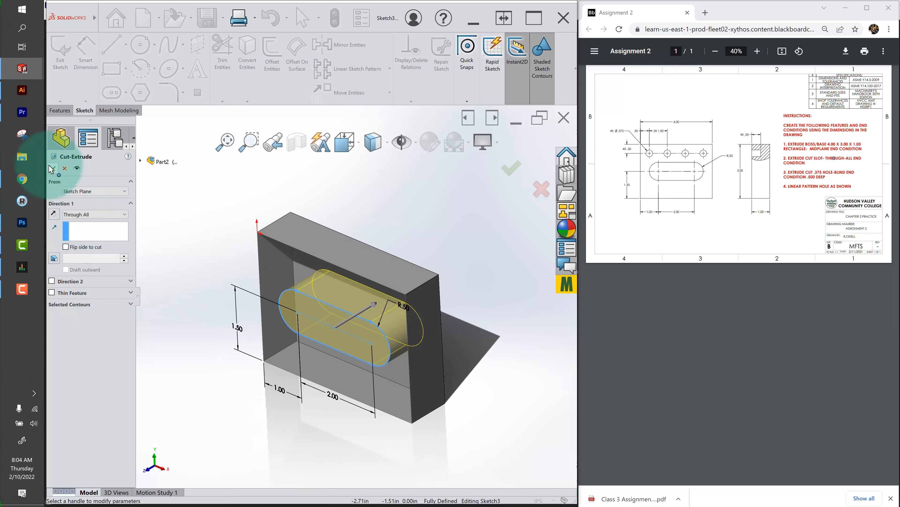
{"action": "left_click", "coordinate": [52, 168]}
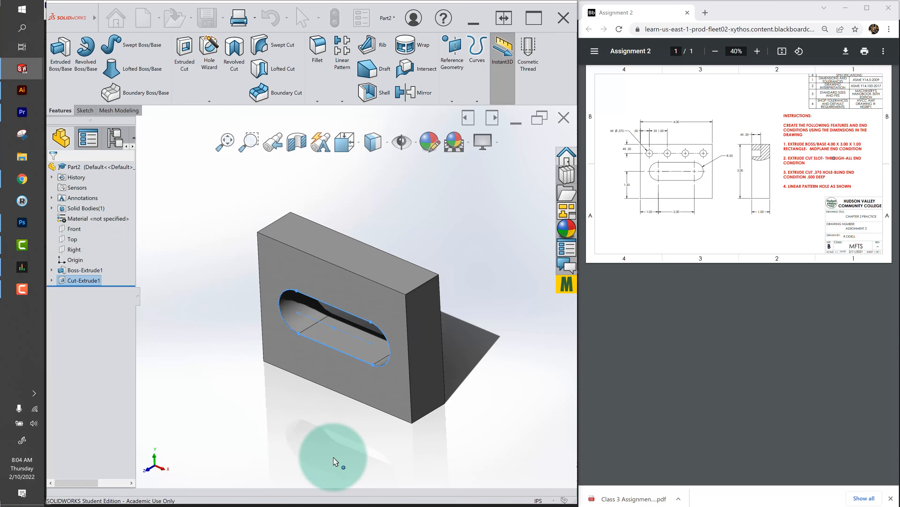
{"action": "left_click", "coordinate": [333, 457]}
{"action": "middle_click_drag", "start_coordinate": [416, 407], "coordinate": [461, 379]}
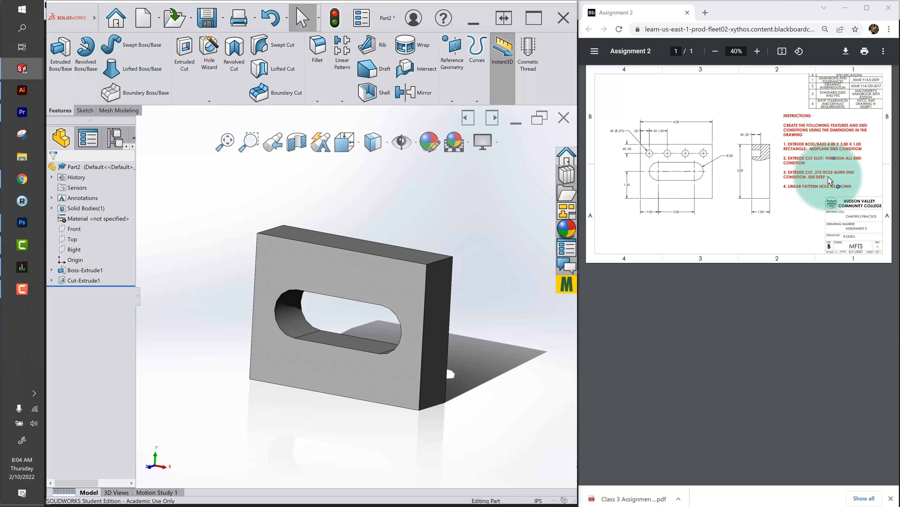
Start an extruded cut sketch on the block's front face and draw a circle about 0.42 in in diameter near the upper-left corner
{"action": "key", "text": "shift+z"}
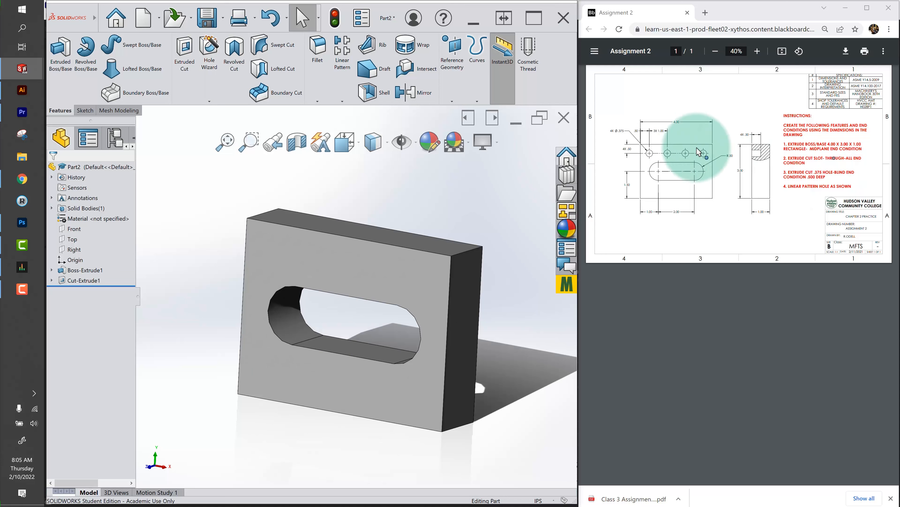
{"action": "left_click", "coordinate": [620, 134]}
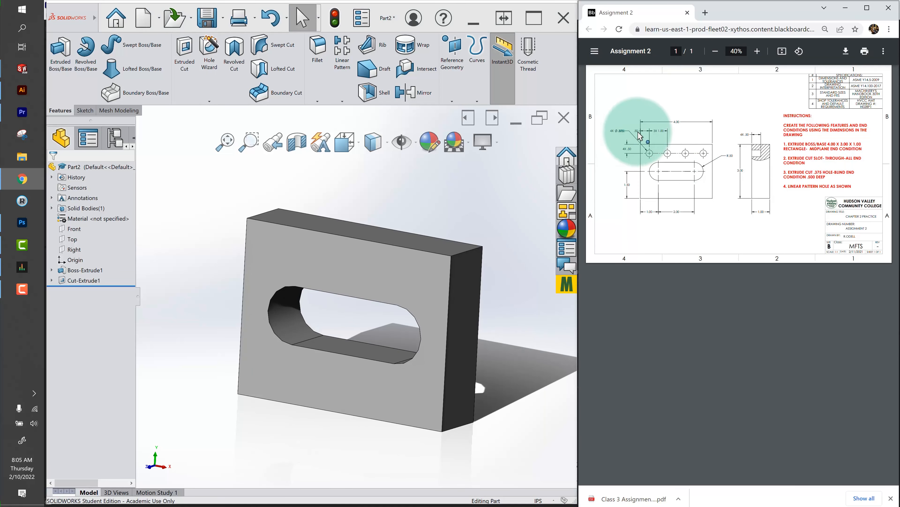
{"action": "left_click", "coordinate": [155, 283]}
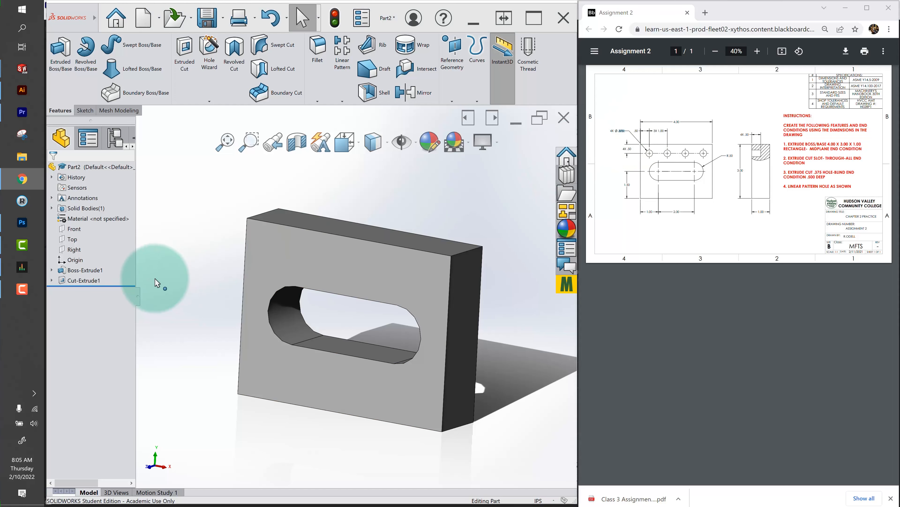
{"action": "left_click", "coordinate": [184, 73]}
{"action": "left_click", "coordinate": [272, 255]}
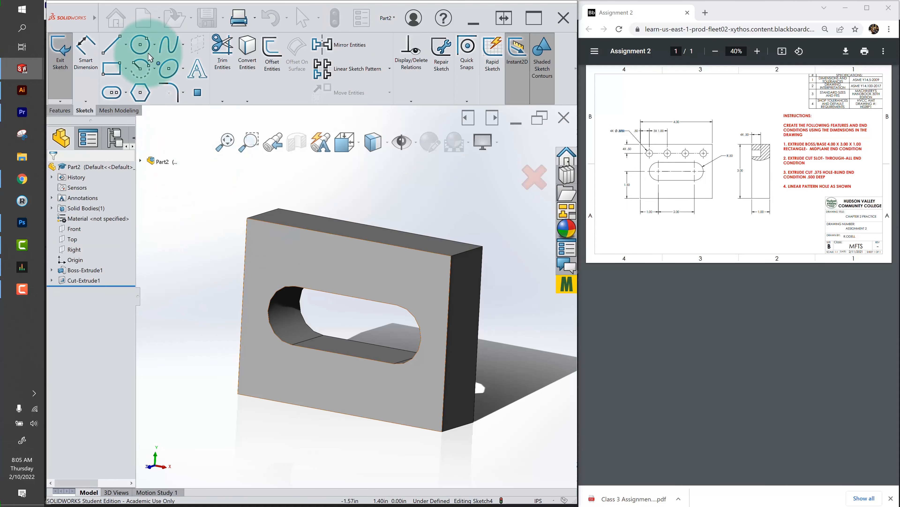
{"action": "left_click", "coordinate": [150, 55]}
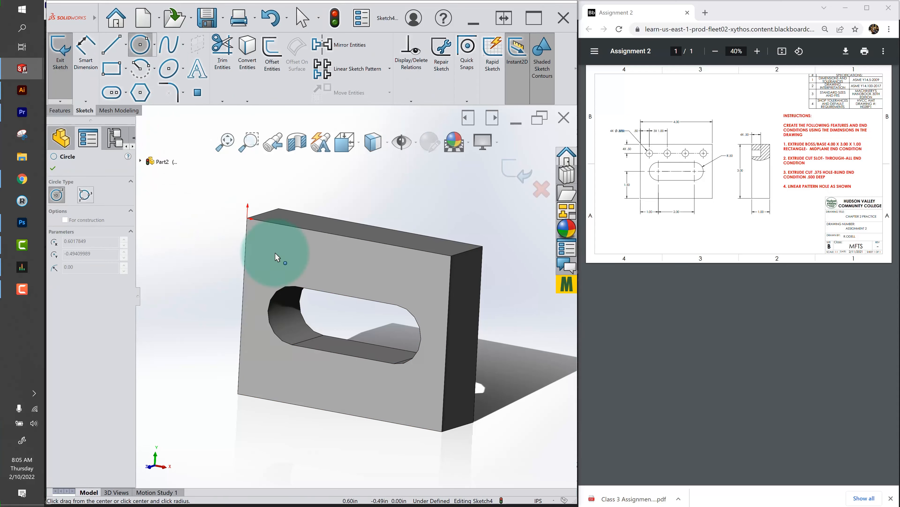
{"action": "left_click_drag", "start_coordinate": [276, 252], "coordinate": [267, 253]}
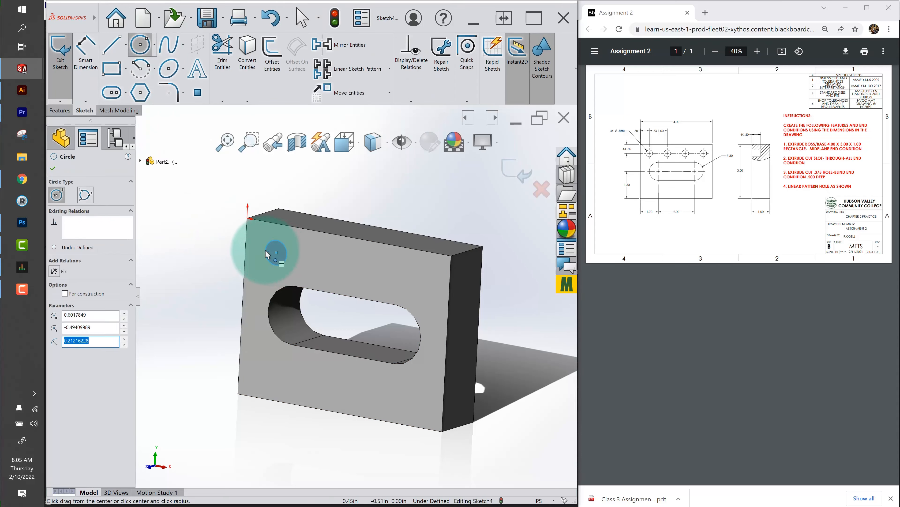
{"action": "left_click", "coordinate": [144, 45]}
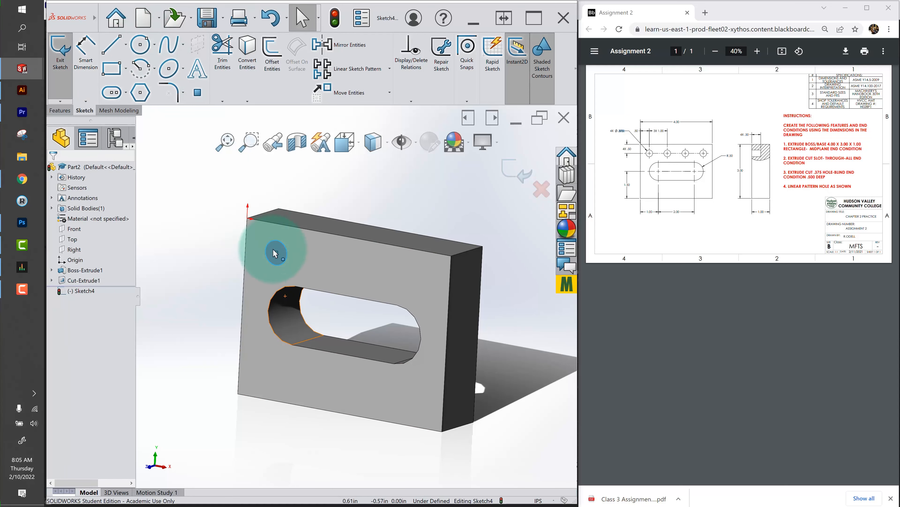
{"action": "mouse_move", "coordinate": [273, 248]}
{"action": "left_mouse_down"}
{"action": "mouse_move", "coordinate": [353, 263]}
{"action": "mouse_move", "coordinate": [266, 253]}
{"action": "mouse_move", "coordinate": [274, 253]}
{"action": "left_mouse_up"}
{"action": "left_click", "coordinate": [351, 176]}
{"action": "left_click", "coordinate": [283, 196]}
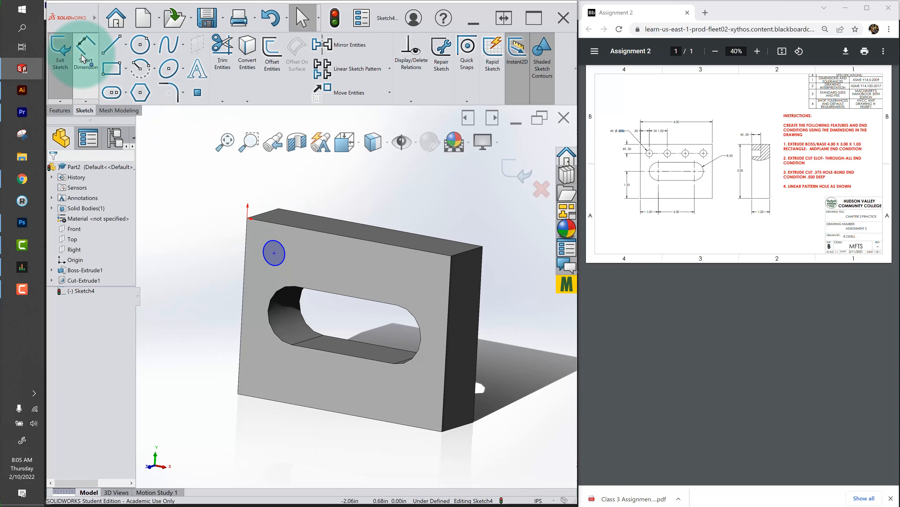
Dimension the circle's diameter to 3/8 in
{"action": "left_click", "coordinate": [82, 59]}
{"action": "left_click", "coordinate": [271, 245]}
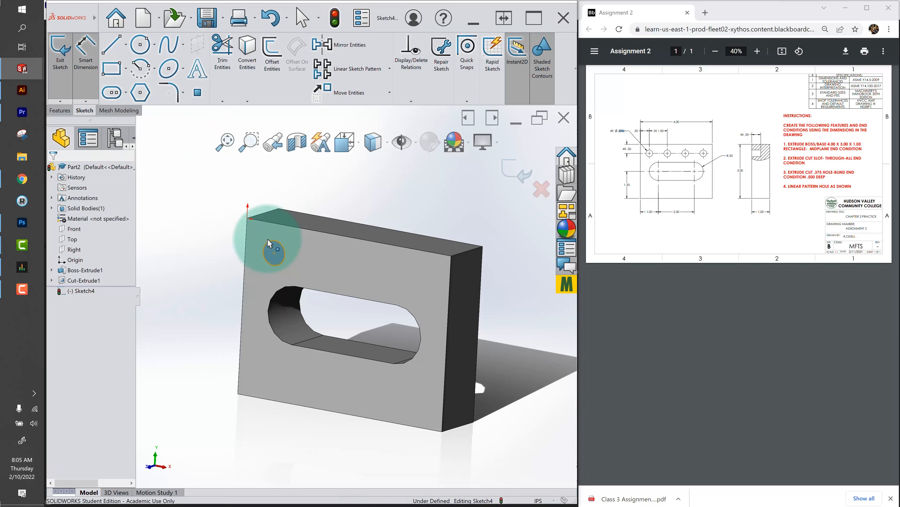
{"action": "left_click", "coordinate": [269, 244]}
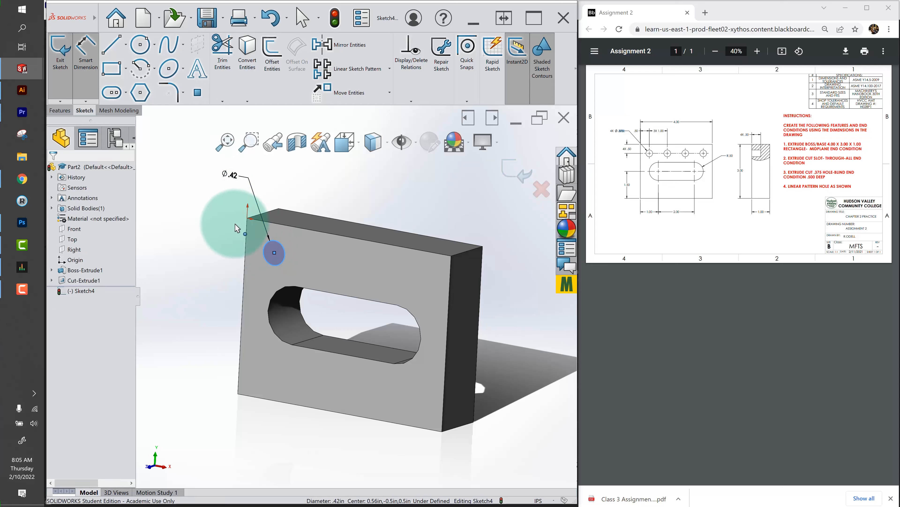
{"action": "left_click", "coordinate": [237, 233]}
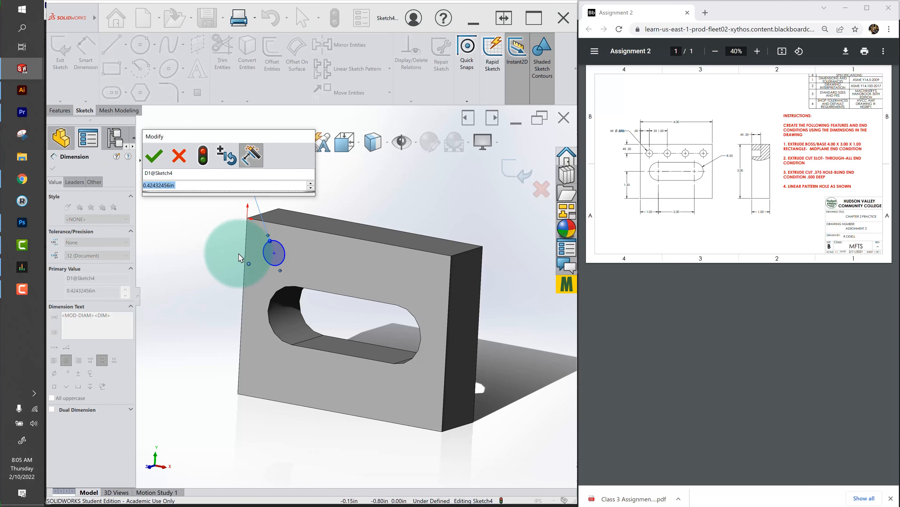
{"action": "type", "text": "3"}
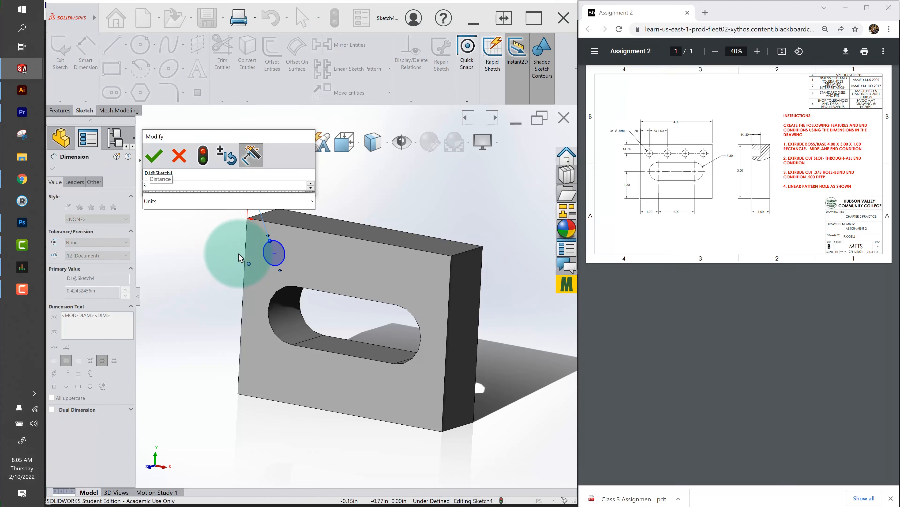
{"action": "type", "text": "/8"}
{"action": "left_click", "coordinate": [152, 157]}
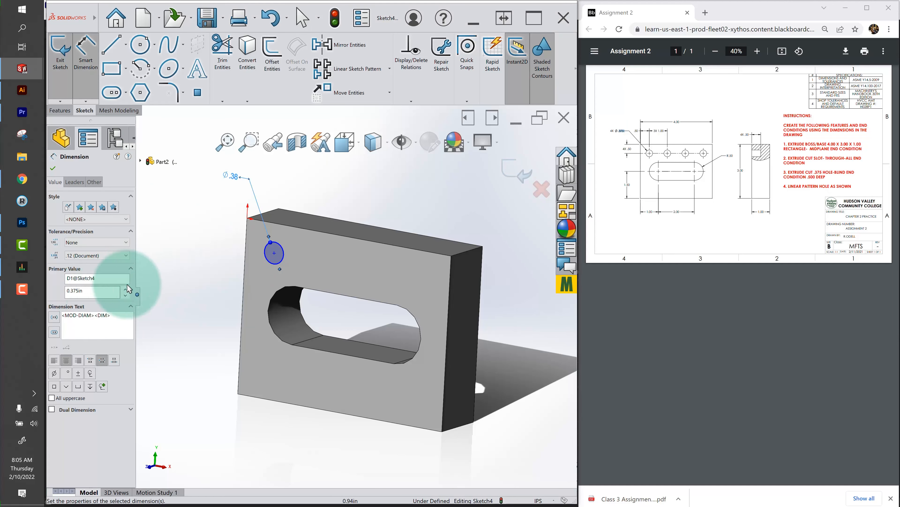
Dimension the circle's center 0.50 in below the block's top front edge
{"action": "left_click", "coordinate": [274, 253]}
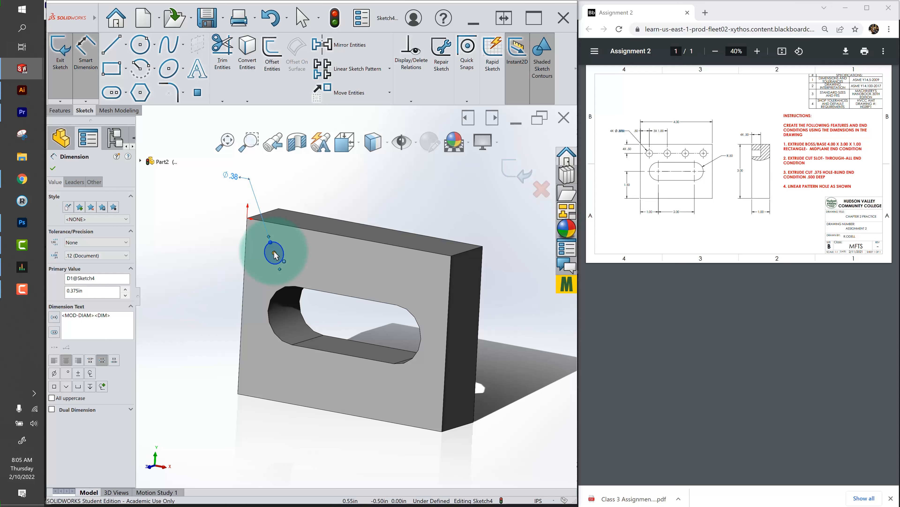
{"action": "left_click", "coordinate": [285, 226]}
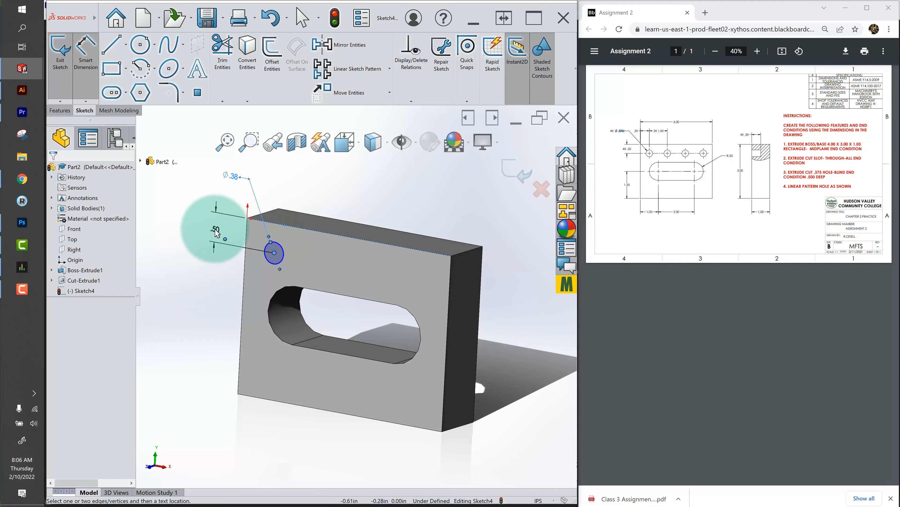
{"action": "left_click", "coordinate": [216, 233]}
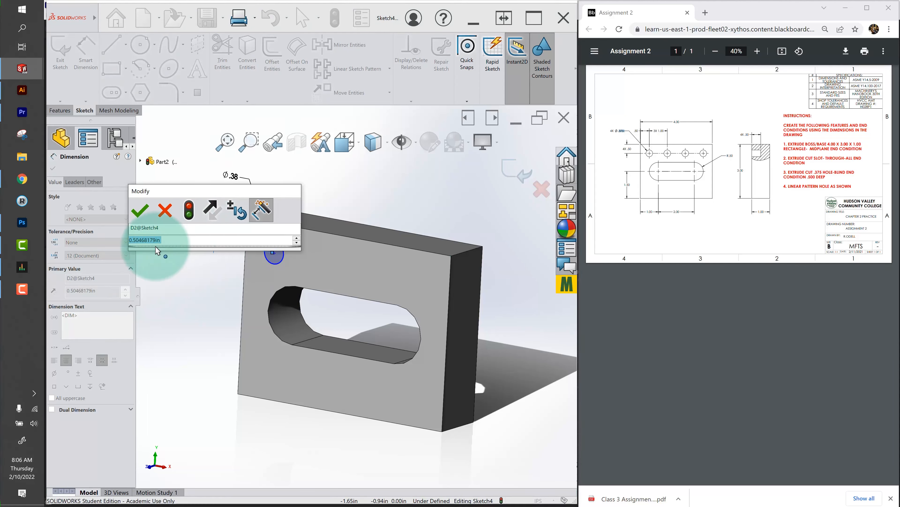
{"action": "key", "text": "BackSpace"}
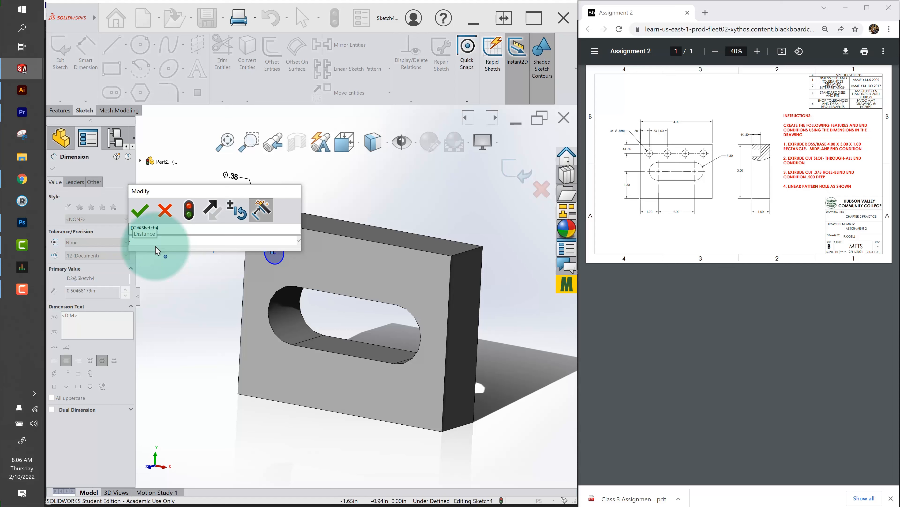
{"action": "type", "text": ".5"}
{"action": "key", "text": "Return"}
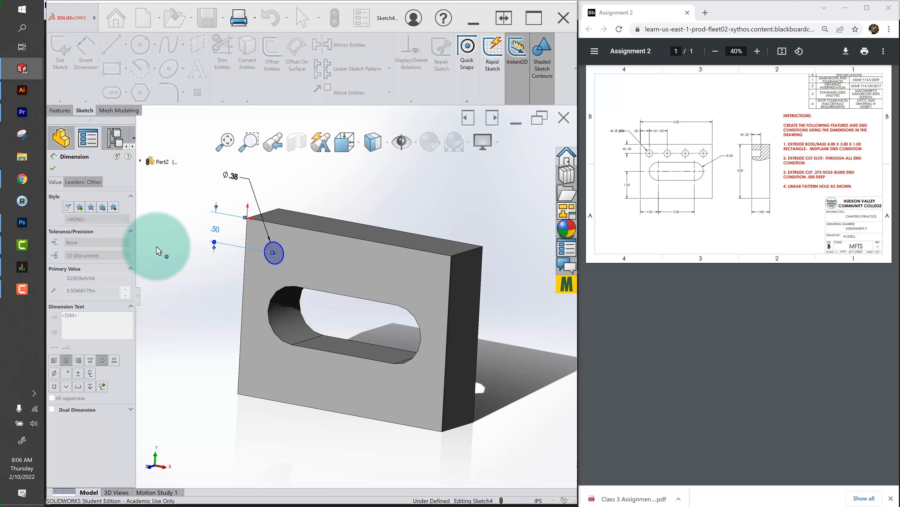
Dimension the circle's center 0.50 in horizontally from the left edge of the block's front face
{"action": "scroll", "coordinate": [277, 262], "scroll_direction": "down", "scroll_amount": 1}
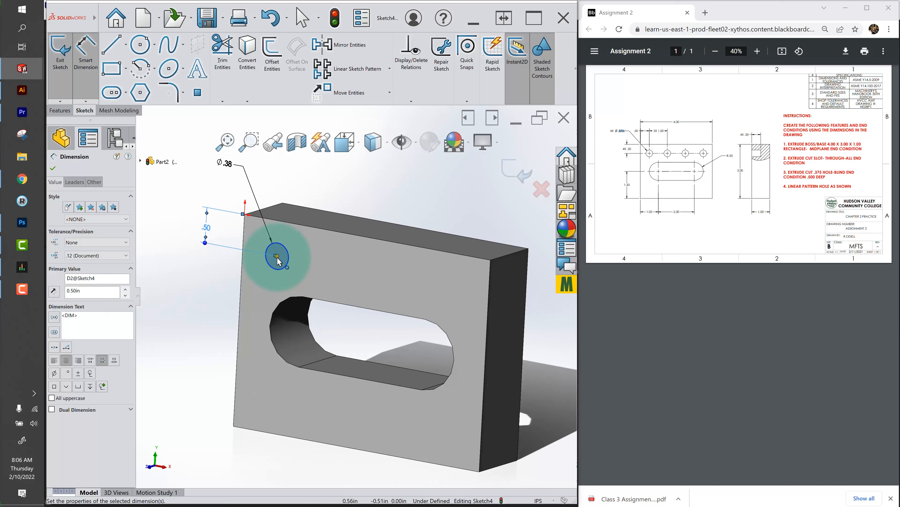
{"action": "left_click", "coordinate": [277, 256]}
{"action": "left_click", "coordinate": [243, 240]}
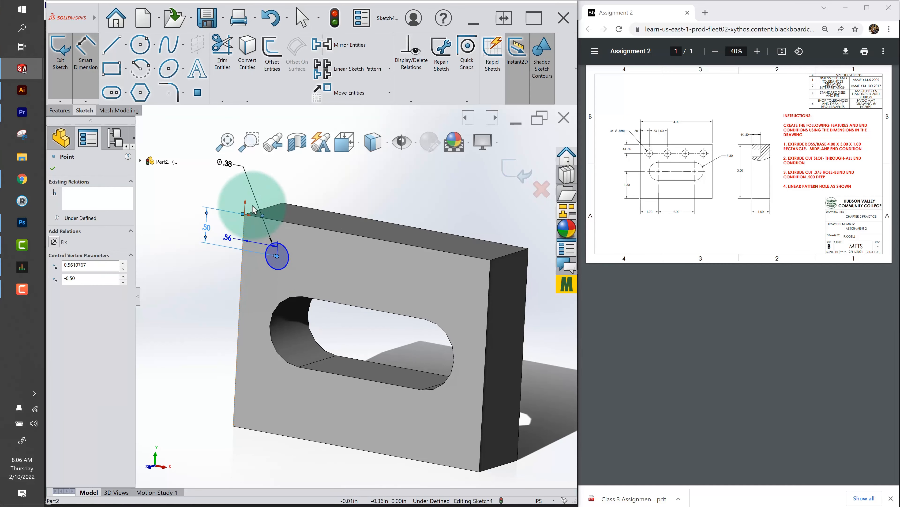
{"action": "left_click", "coordinate": [263, 173]}
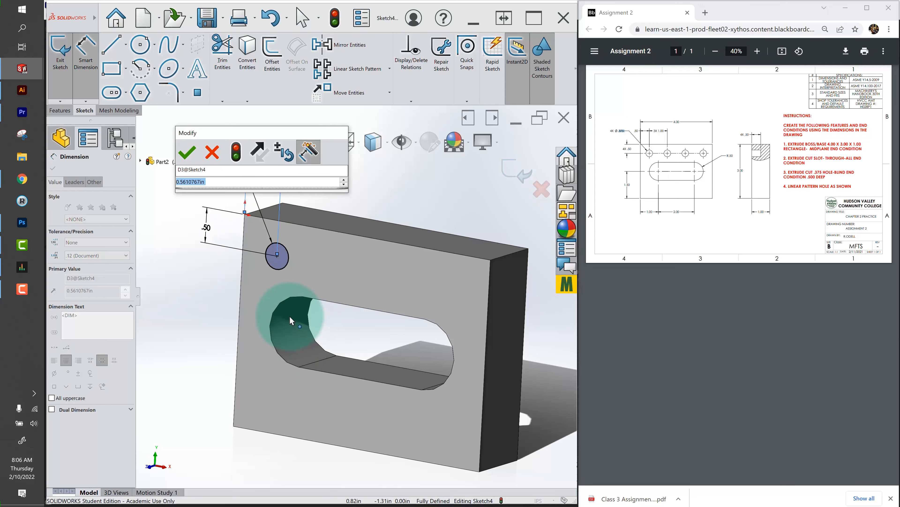
{"action": "left_click", "coordinate": [184, 151]}
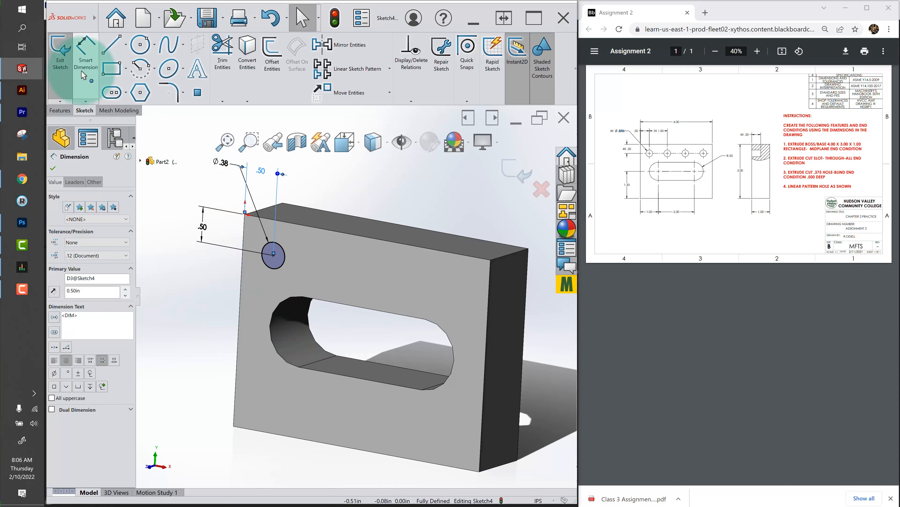
Exit the circle sketch and extrude-cut it as a blind hole 0.50 in deep
{"action": "left_click", "coordinate": [59, 64]}
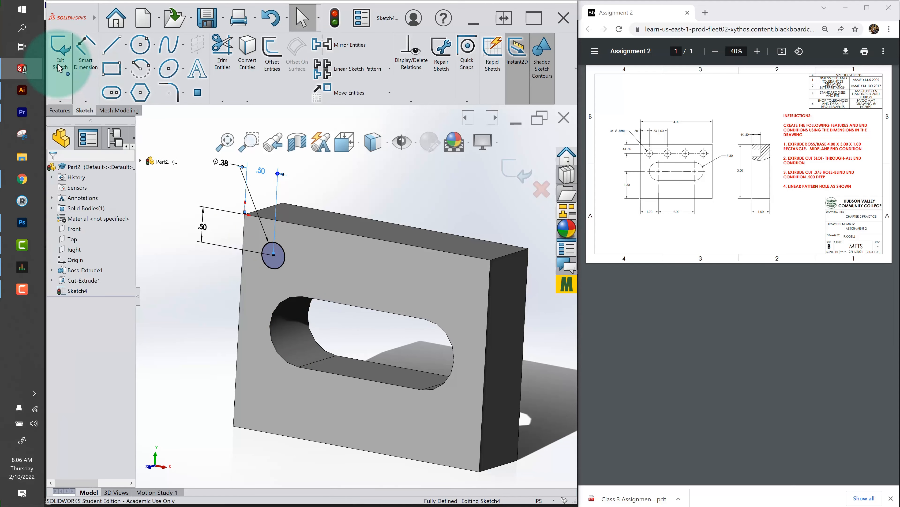
{"action": "left_click", "coordinate": [59, 65]}
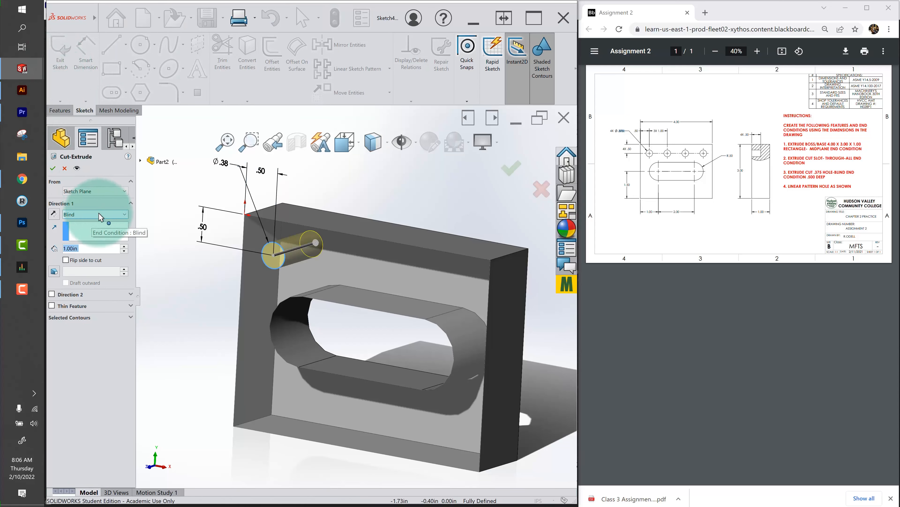
{"action": "left_click_drag", "start_coordinate": [96, 252], "coordinate": [44, 246]}
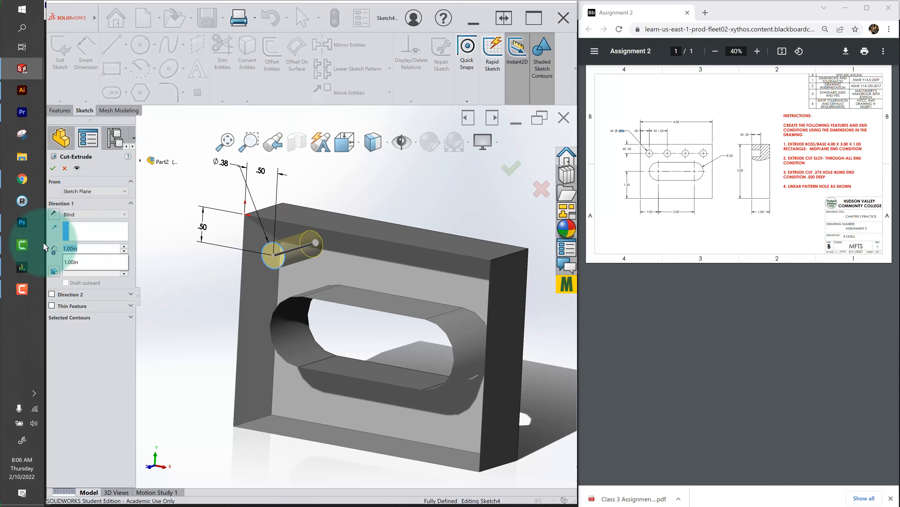
{"action": "key", "text": "BackSpace"}
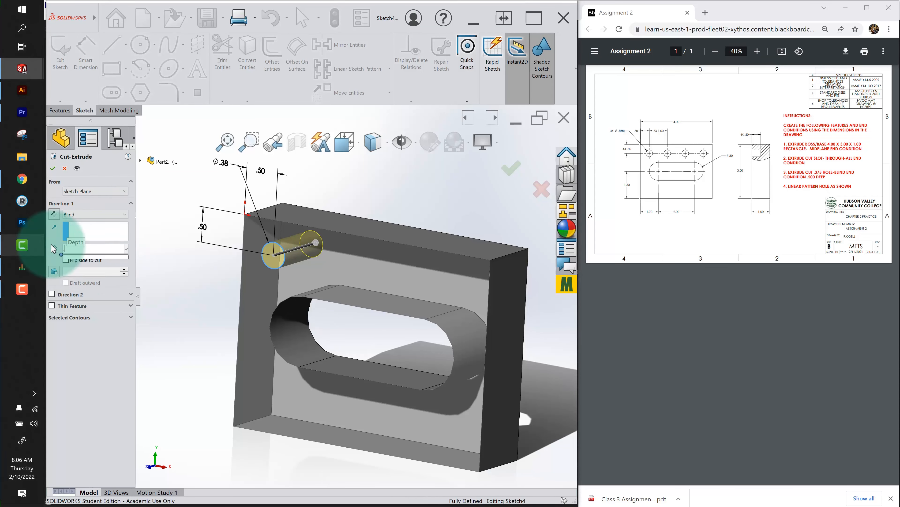
{"action": "type", "text": ".50in"}
{"action": "key", "text": "Return"}
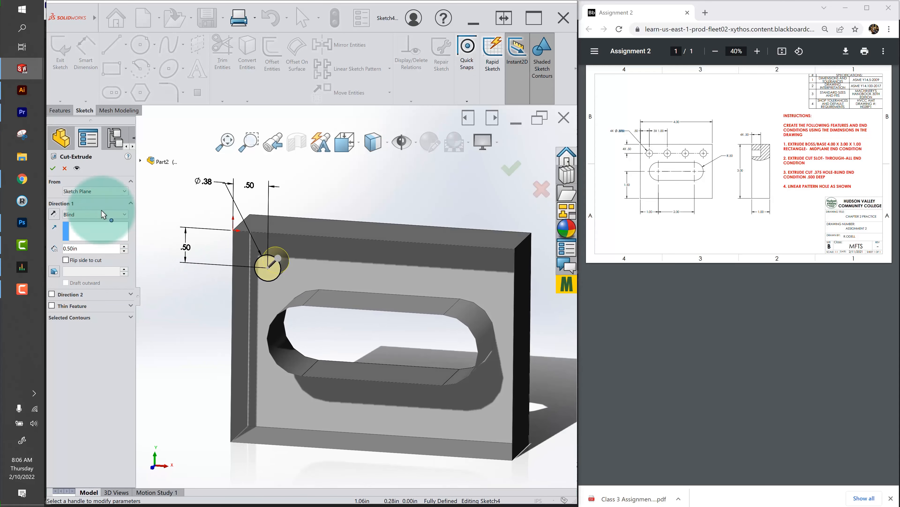
{"action": "left_click", "coordinate": [53, 173]}
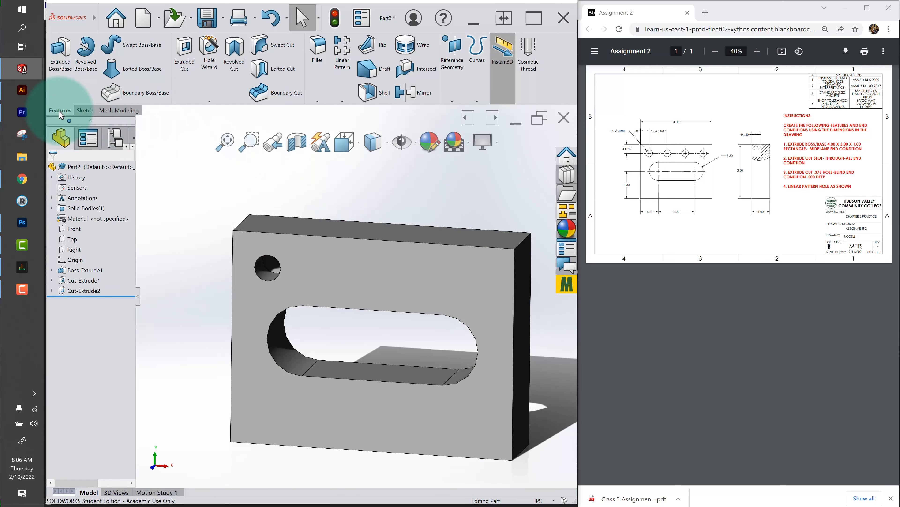
Start a linear pattern of the blind hole, using the block's top front edge as Direction 1
{"action": "left_click", "coordinate": [338, 55]}
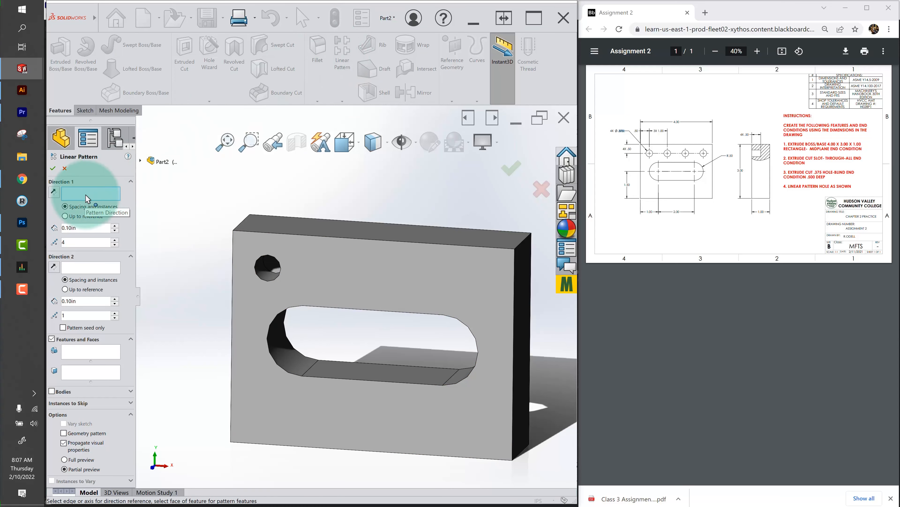
{"action": "left_click", "coordinate": [322, 236]}
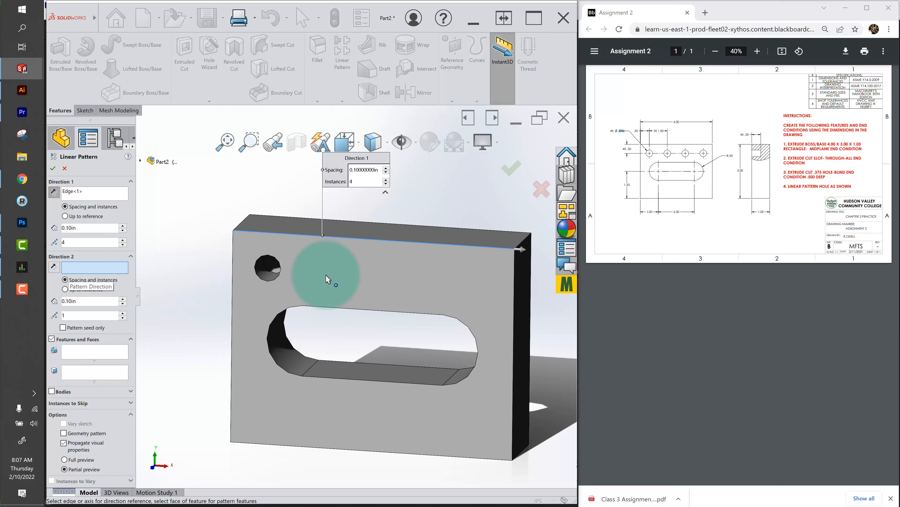
{"action": "left_click", "coordinate": [84, 355]}
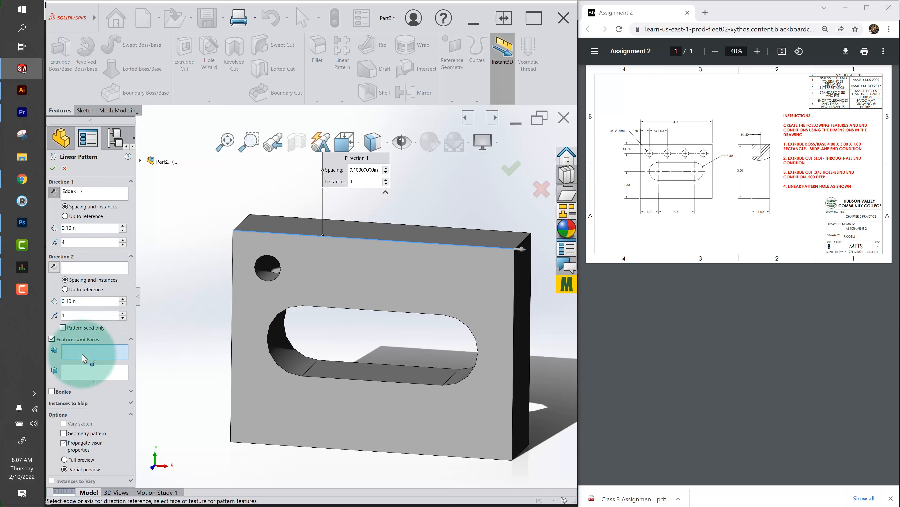
{"action": "left_click", "coordinate": [264, 274]}
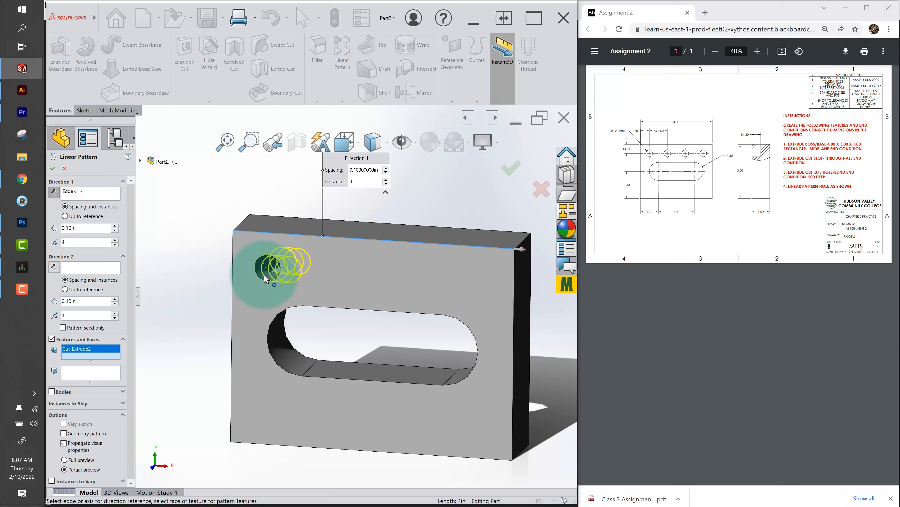
Set the Direction 1 spacing of the hole pattern to 1.00 in
{"action": "scroll", "coordinate": [263, 274], "scroll_direction": "down", "scroll_amount": 2}
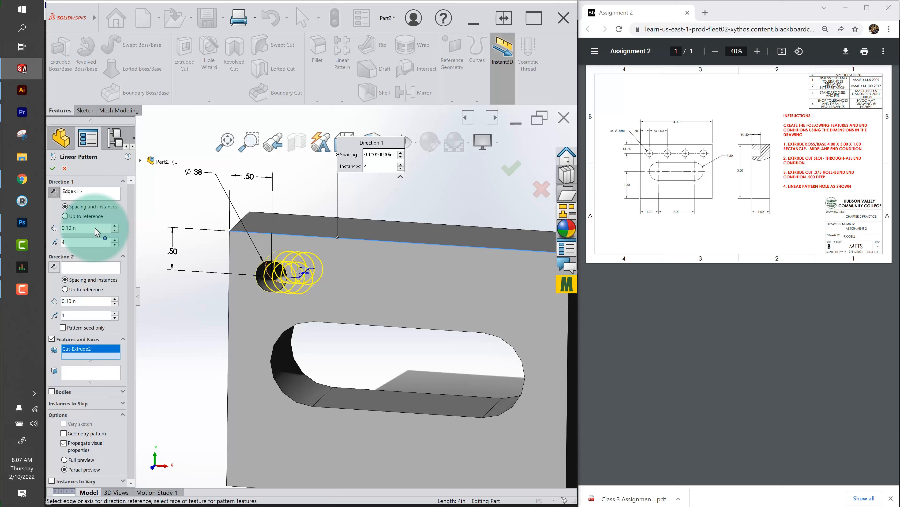
{"action": "left_click", "coordinate": [115, 225]}
{"action": "left_click", "coordinate": [115, 226]}
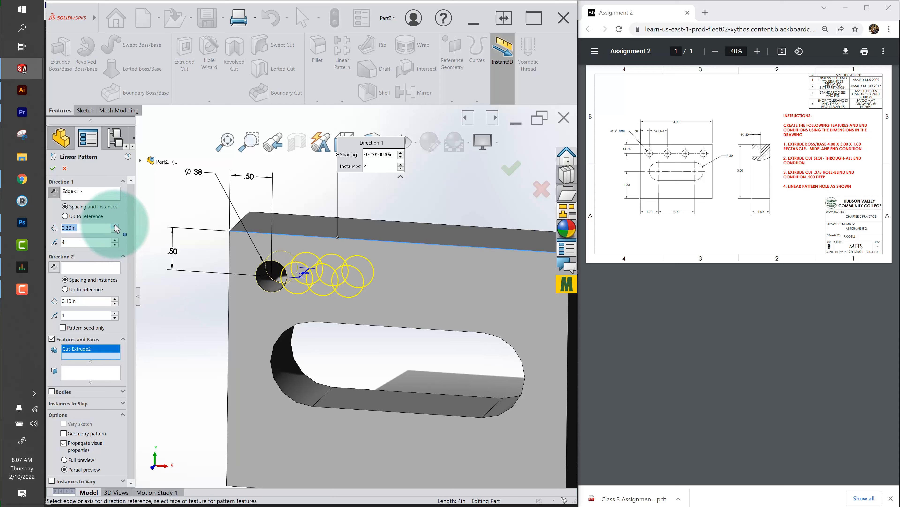
{"action": "left_click", "coordinate": [115, 225]}
{"action": "left_click", "coordinate": [115, 225]}
{"action": "left_click", "coordinate": [115, 225]}
{"action": "left_click", "coordinate": [115, 226]}
{"action": "left_click", "coordinate": [115, 226]}
{"action": "left_click", "coordinate": [115, 226]}
{"action": "left_click", "coordinate": [115, 225]}
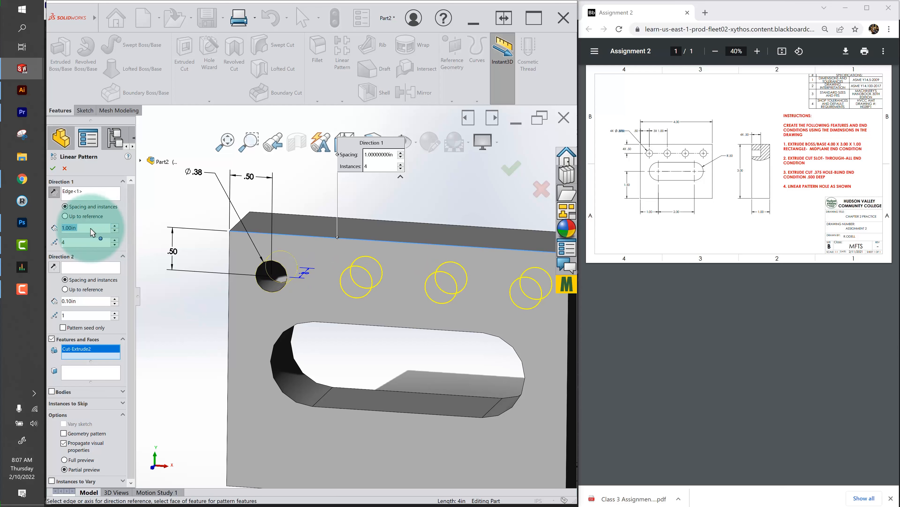
Try 7 and 2 instances for Direction 1 of the hole pattern and return the count to 4
{"action": "scroll", "coordinate": [445, 349], "scroll_direction": "up", "scroll_amount": 2}
{"action": "scroll", "coordinate": [445, 349], "scroll_direction": "down", "scroll_amount": 1}
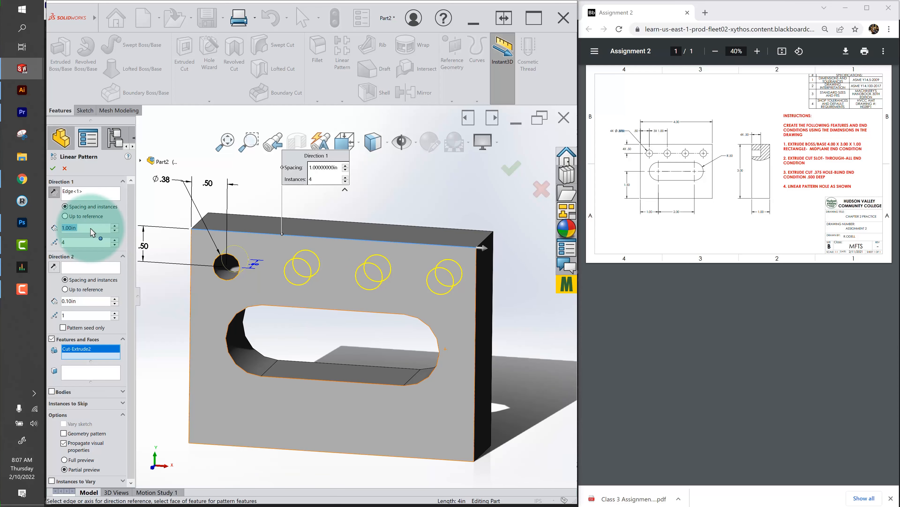
{"action": "left_click", "coordinate": [115, 240]}
{"action": "left_click", "coordinate": [115, 245]}
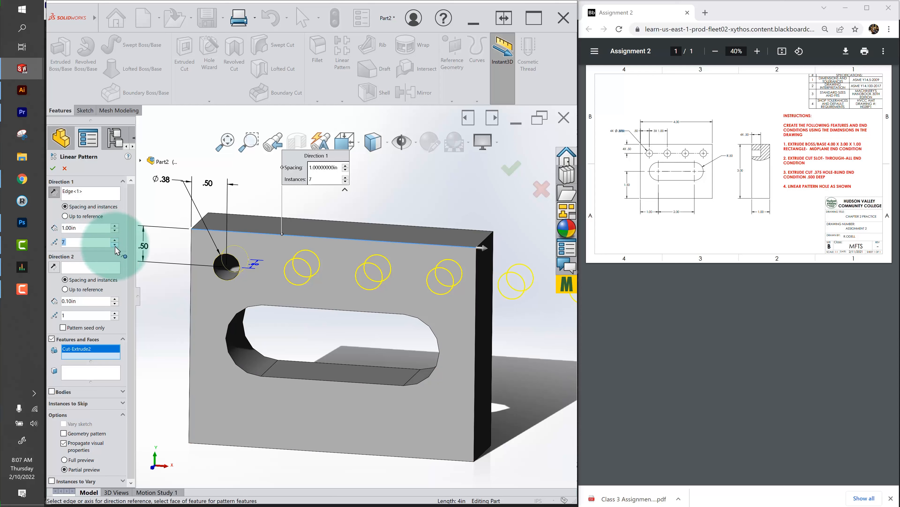
{"action": "left_click", "coordinate": [115, 245]}
{"action": "left_click", "coordinate": [115, 245]}
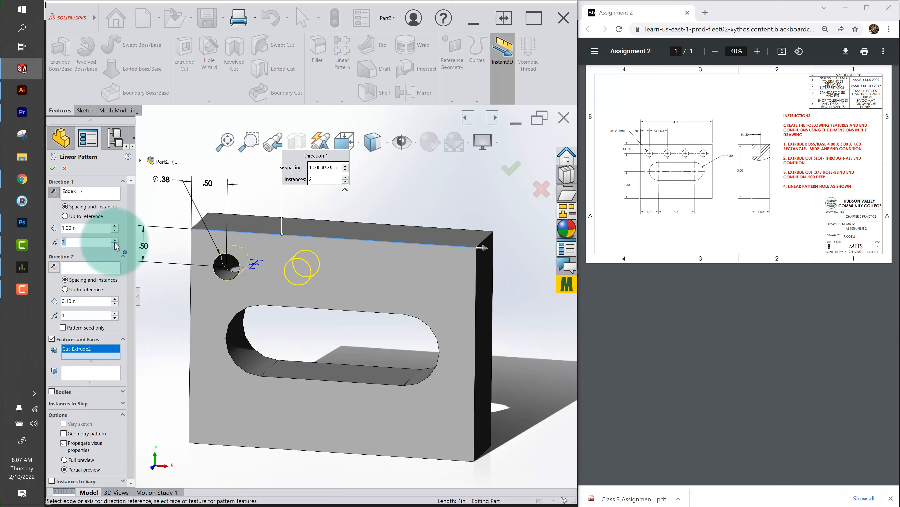
{"action": "left_click", "coordinate": [115, 240]}
{"action": "left_click", "coordinate": [115, 240]}
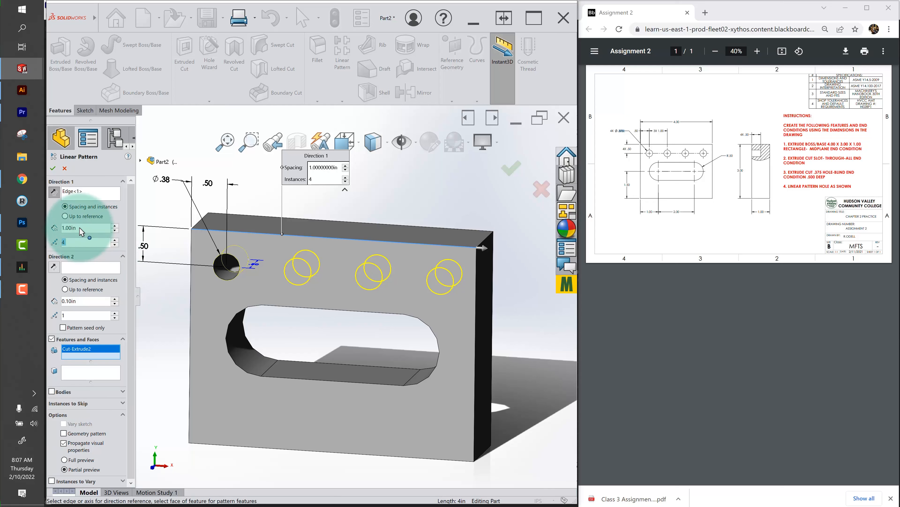
Apply the linear pattern of the blind hole along the block's top front edge and clear the selection
{"action": "right_click", "coordinate": [104, 350]}
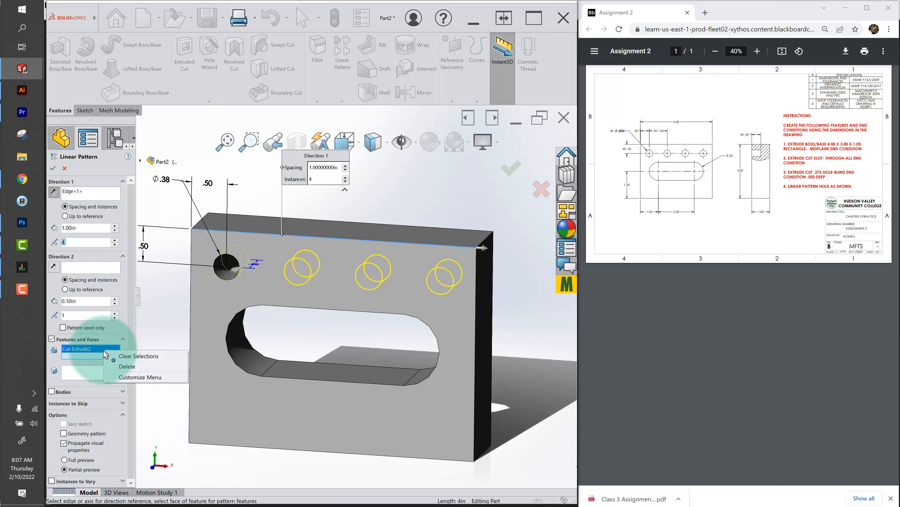
{"action": "left_click", "coordinate": [52, 168]}
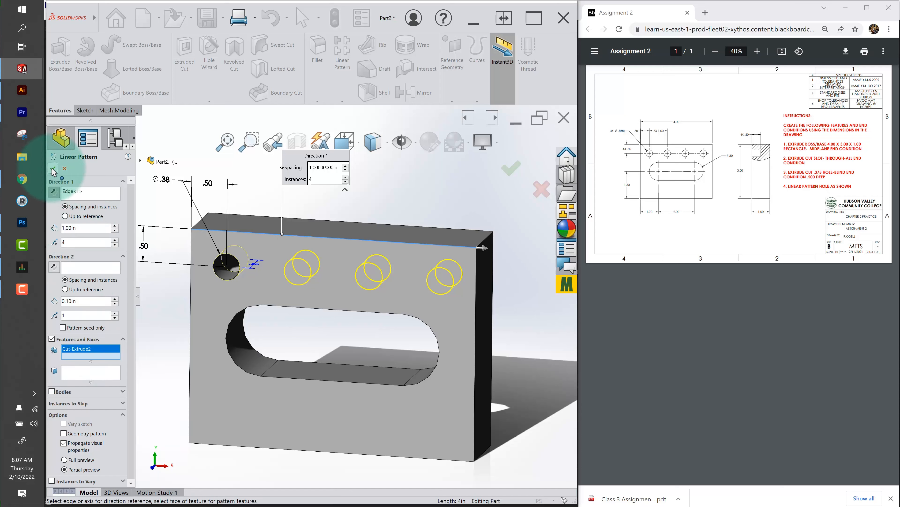
{"action": "left_click", "coordinate": [52, 168]}
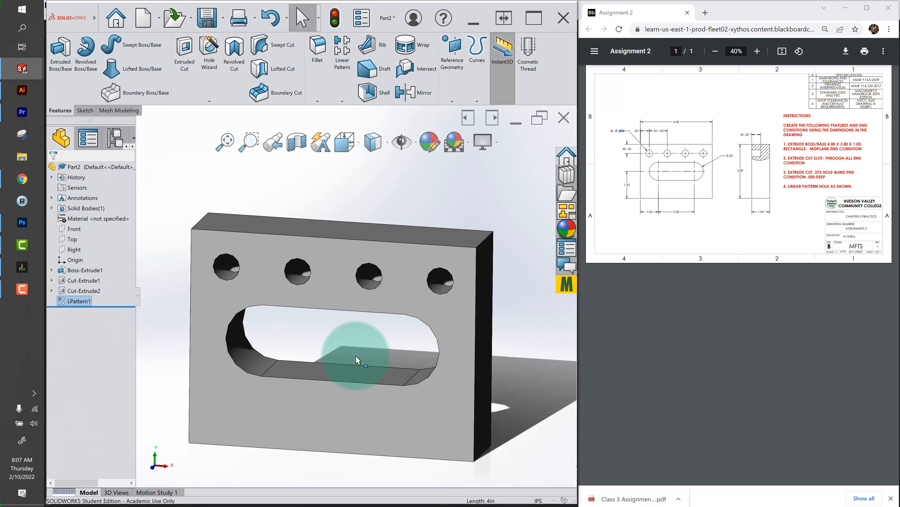
{"action": "left_click", "coordinate": [400, 188]}
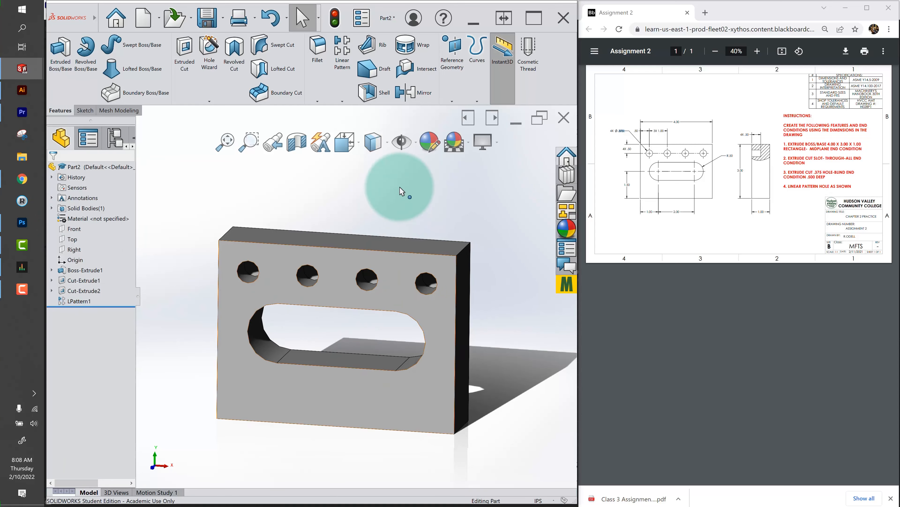